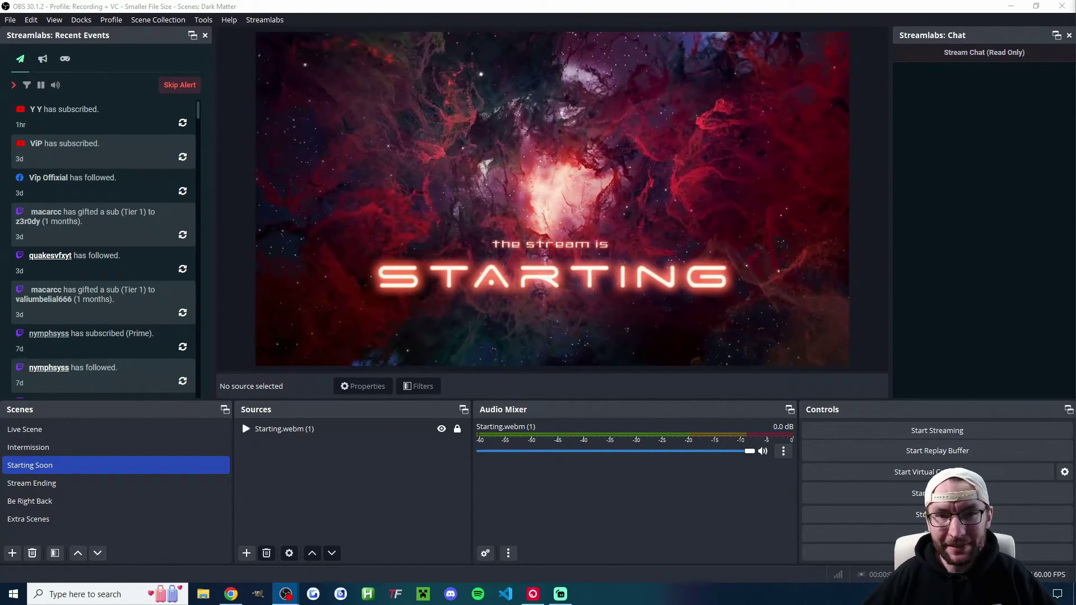
# Review the Streamlabs multistream destinations, then browse the Streamlabs Overlays page
pyautogui.hotkey('alt', 'Tab')
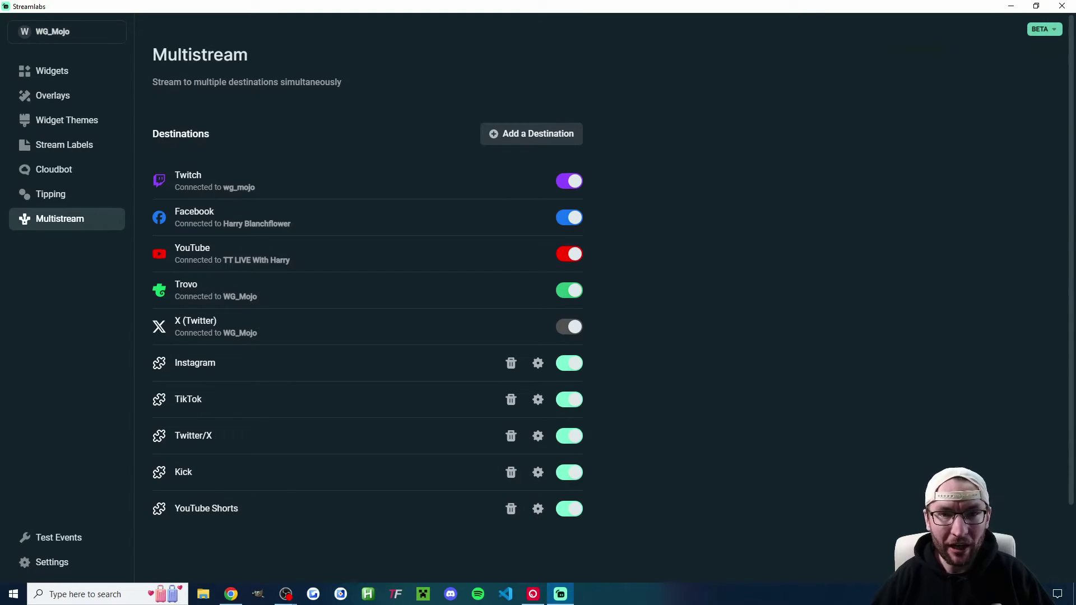
pyautogui.click(52, 95)
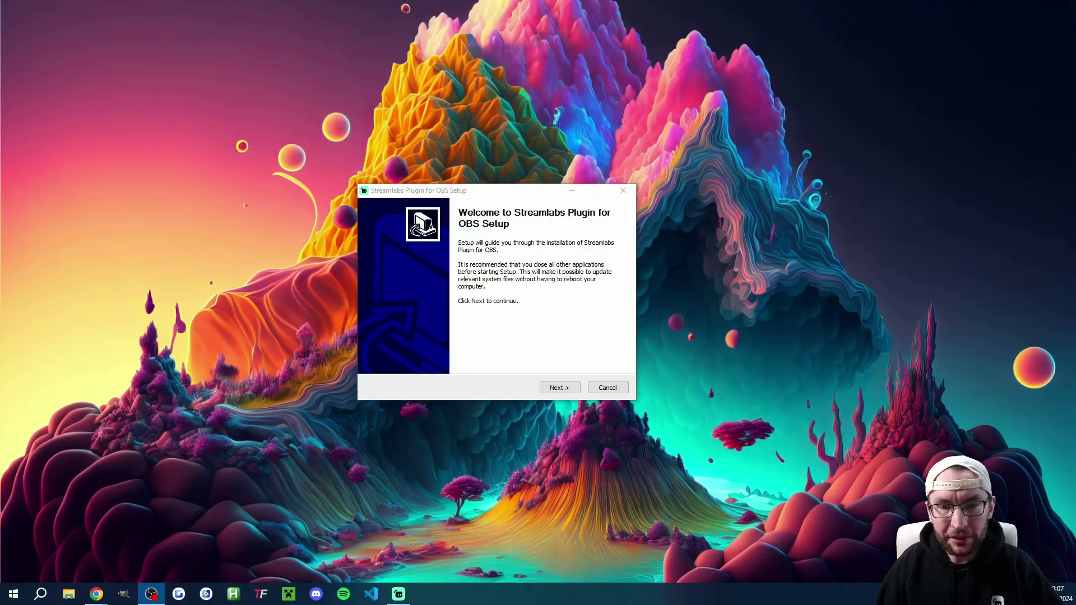
# Install the Streamlabs Plugin for OBS to the default folder, confirming OBS is already installed
pyautogui.click(561, 389)
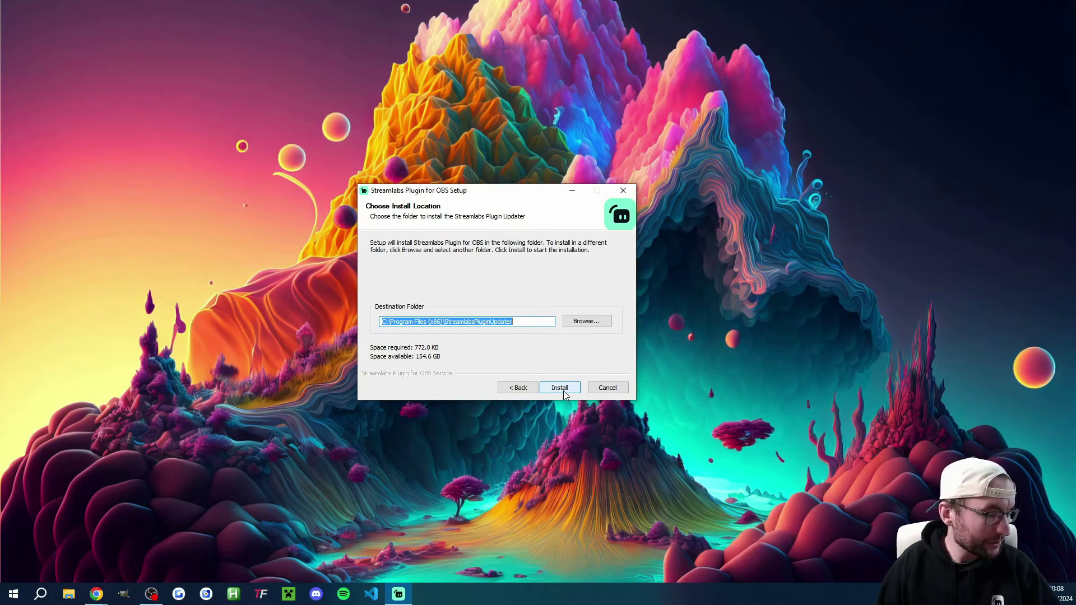
pyautogui.click(562, 390)
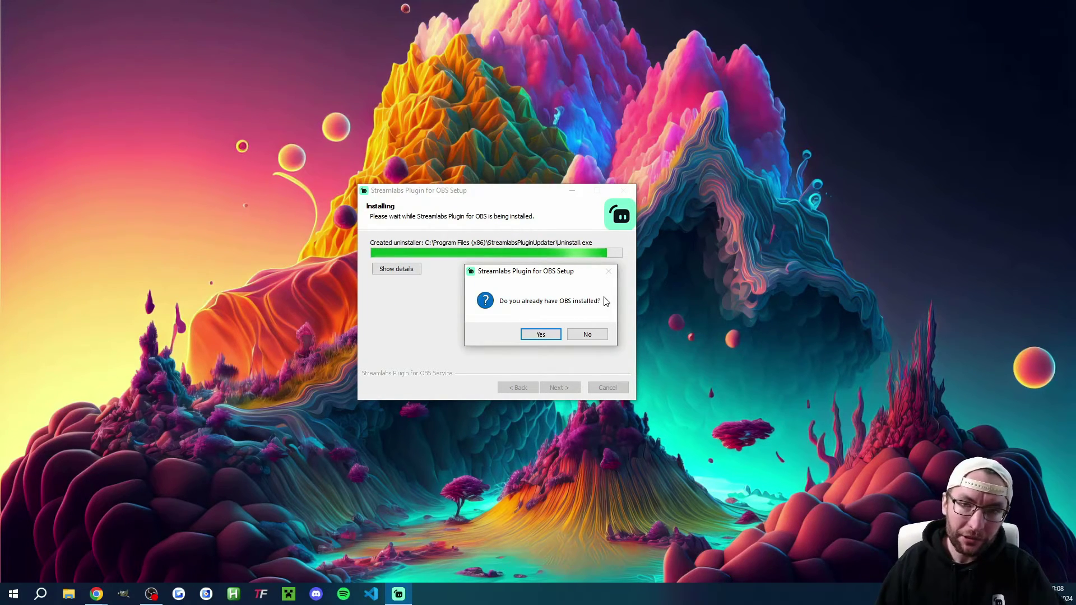
pyautogui.click(597, 335)
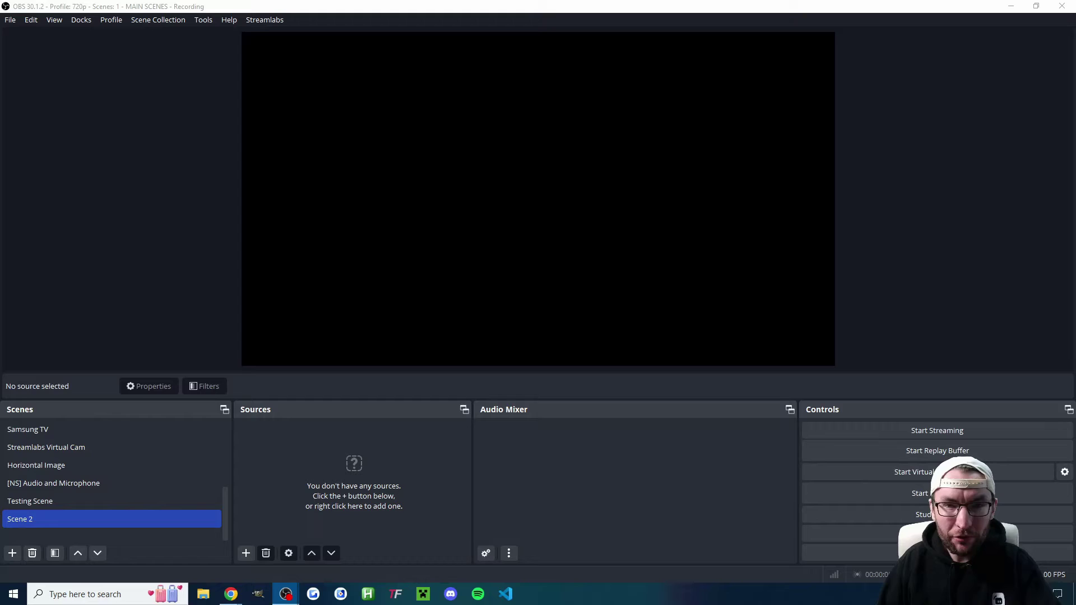
# Show the Streamlabs Recent Events and Chat docks, then reset Streamlabs onboarding
pyautogui.click(79, 21)
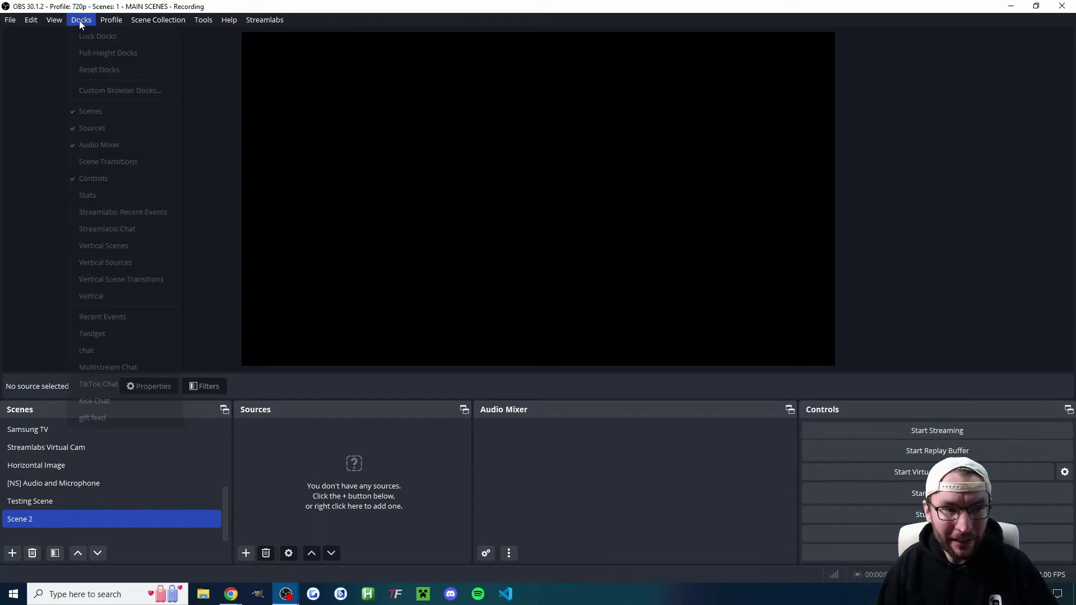
pyautogui.click(129, 213)
pyautogui.click(86, 25)
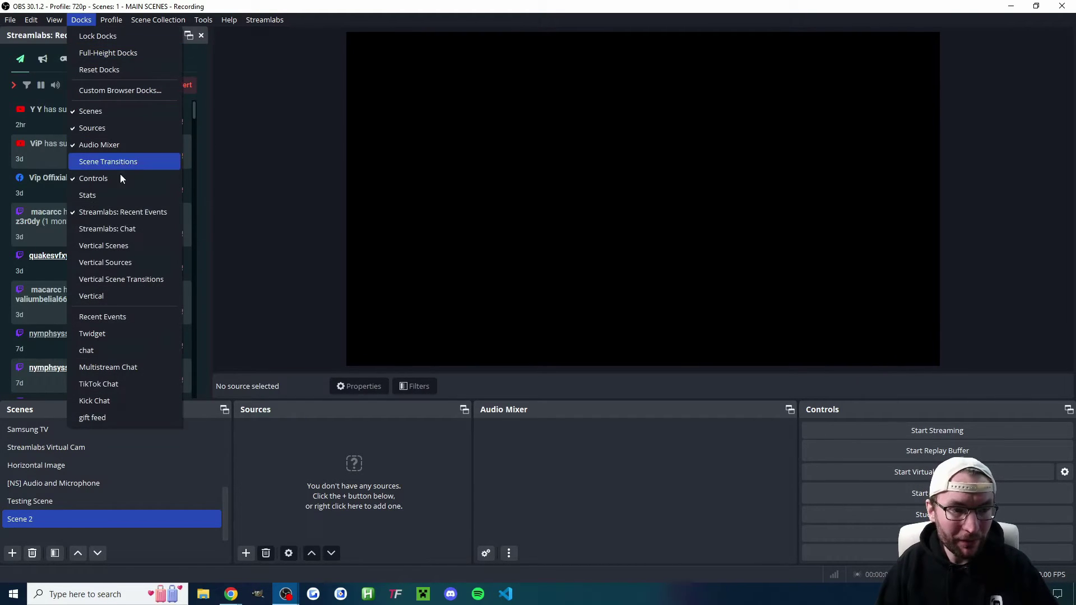
pyautogui.click(120, 228)
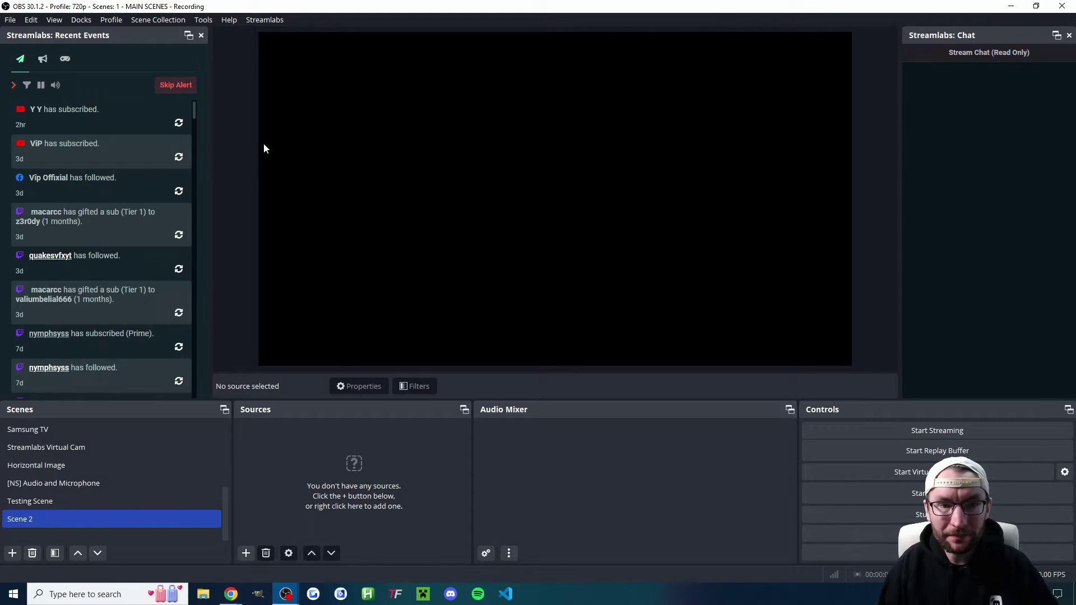
pyautogui.click(264, 19)
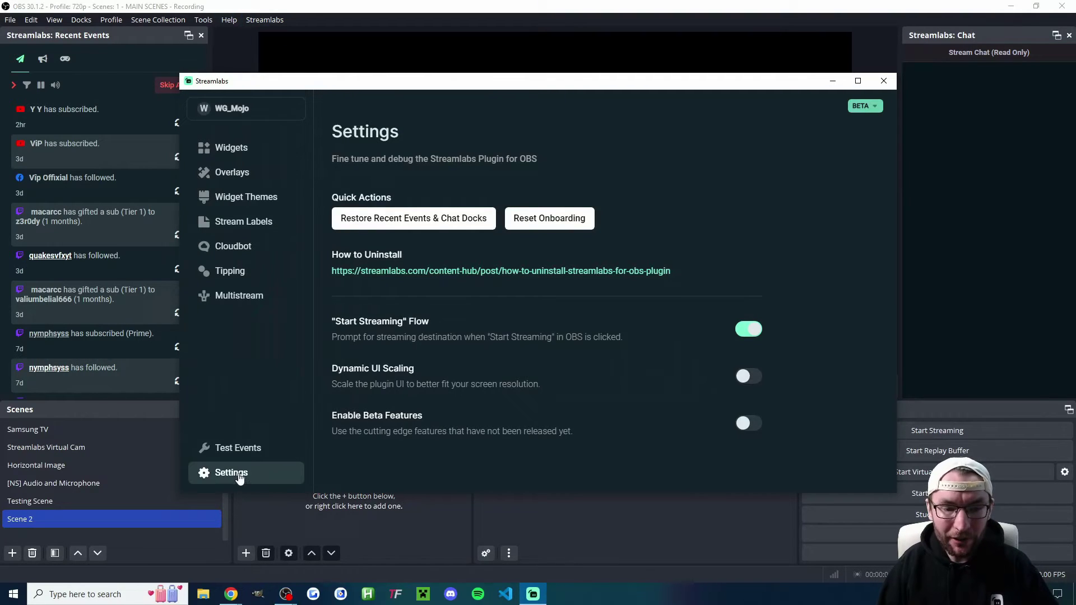
pyautogui.click(579, 226)
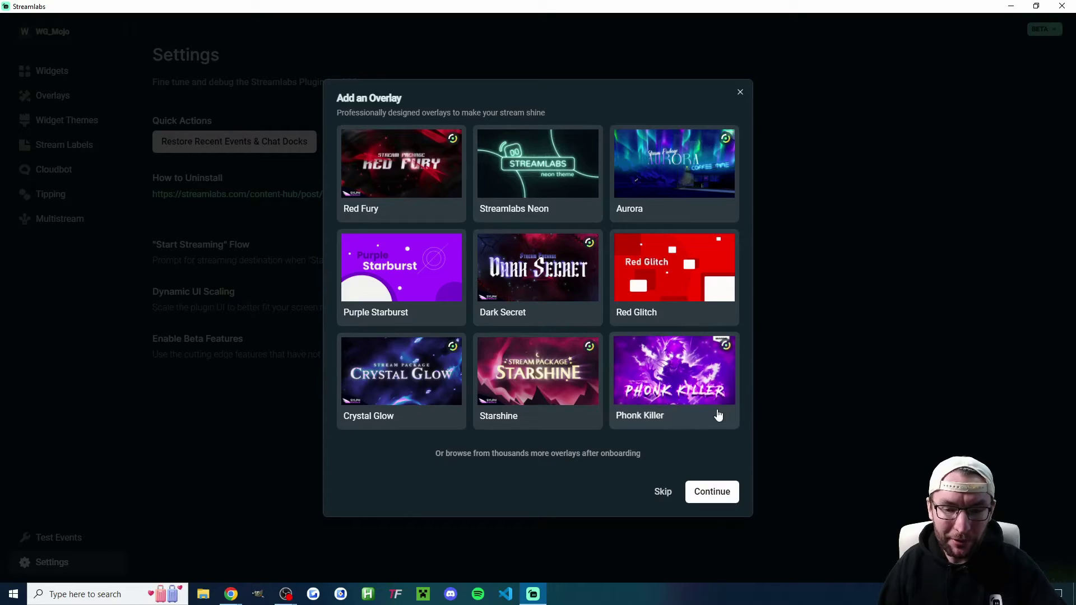
# Skip the Add an Overlay and Set Up Tipping steps and close the Streamlabs window
pyautogui.click(662, 493)
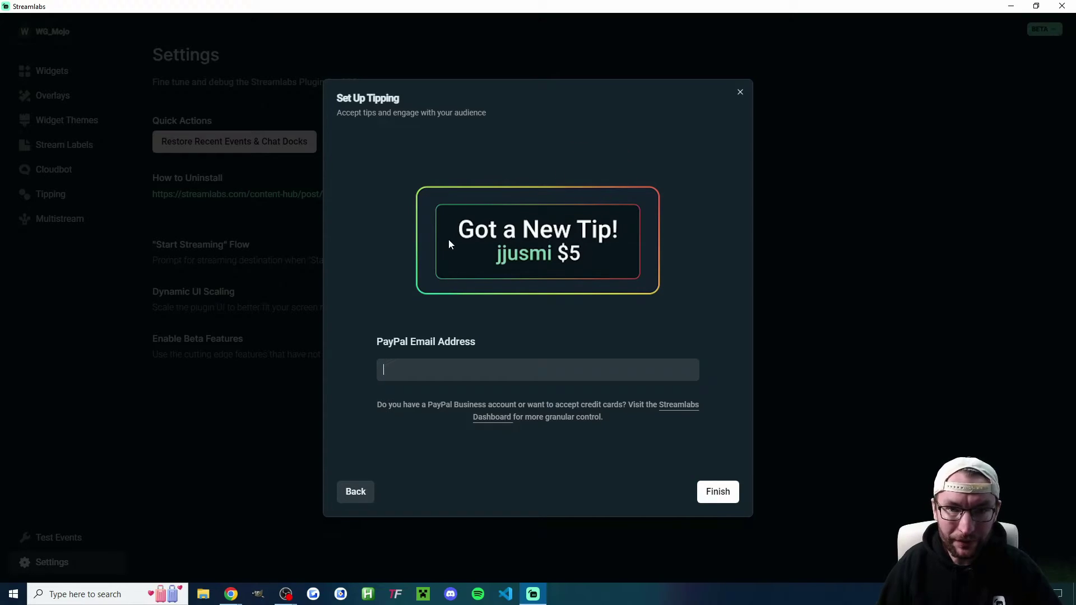
pyautogui.click(899, 190)
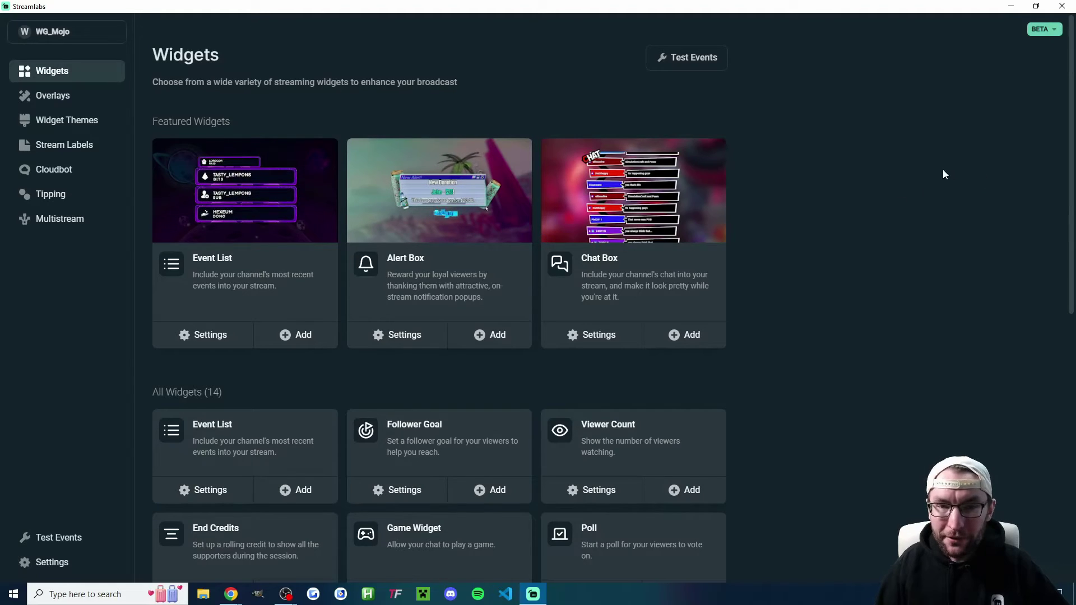
pyautogui.click(1063, 6)
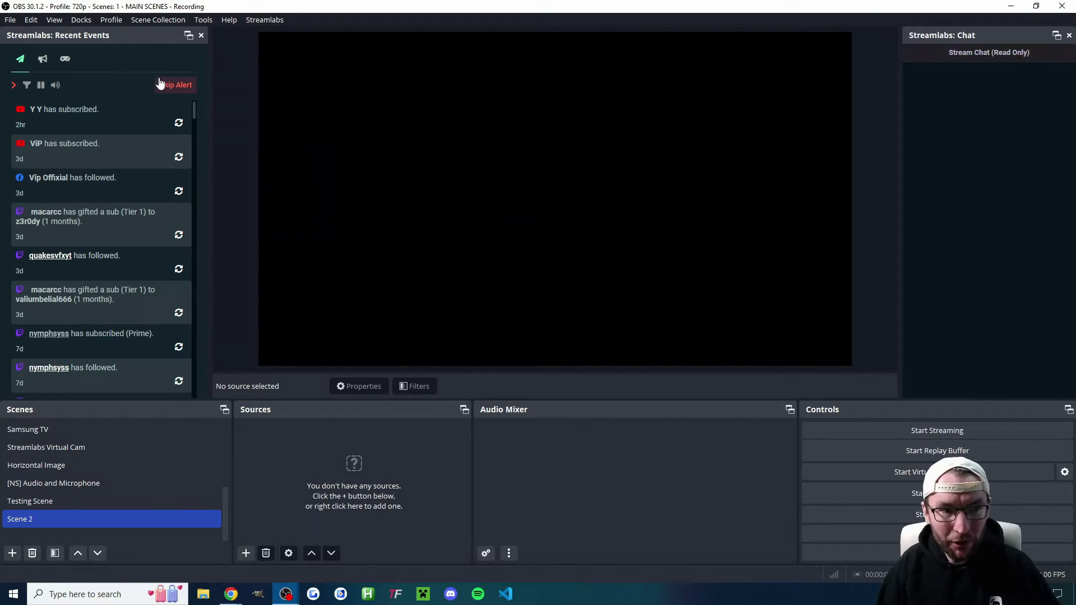
pyautogui.moveTo(67, 36); pyautogui.dragTo(23, 117)
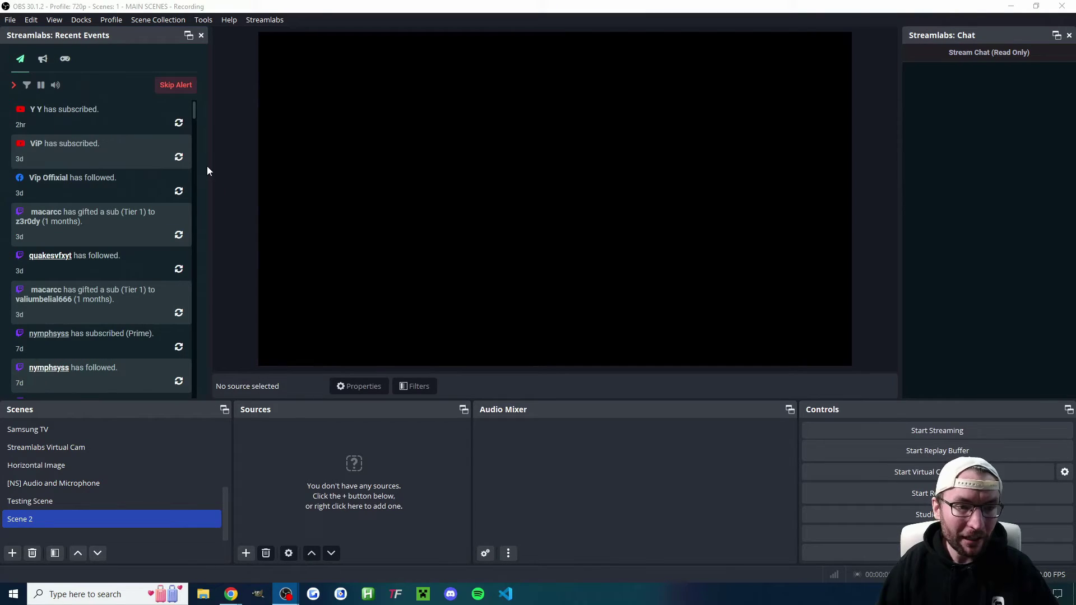
pyautogui.moveTo(209, 163)
pyautogui.mouseDown()
pyautogui.moveTo(221, 163)
pyautogui.moveTo(209, 163)
pyautogui.mouseUp()
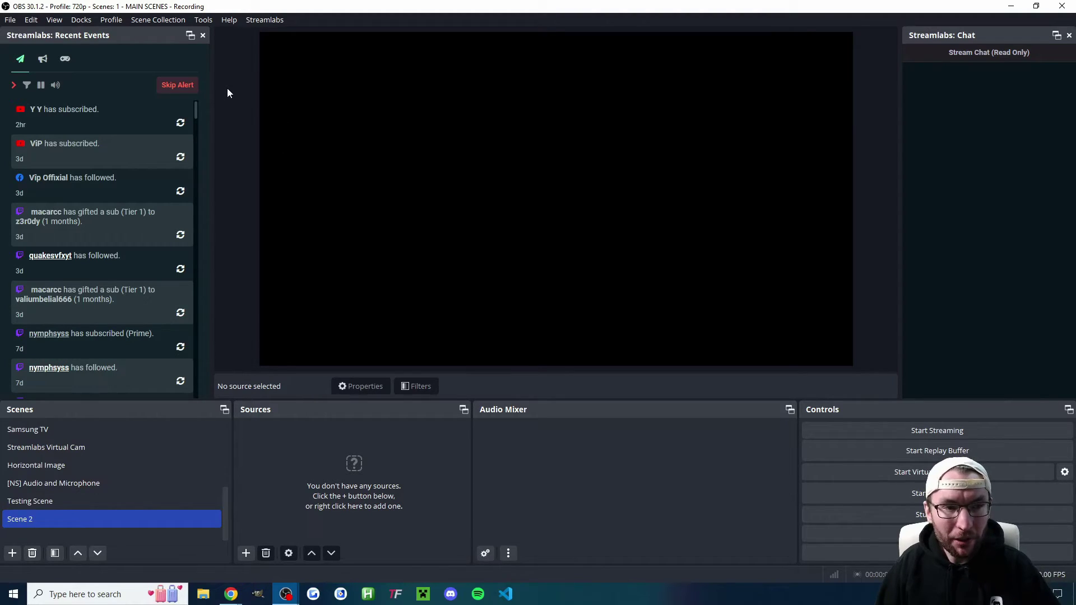
# Create a new profile named Streamlabs Multistream
pyautogui.click(111, 20)
pyautogui.click(120, 35)
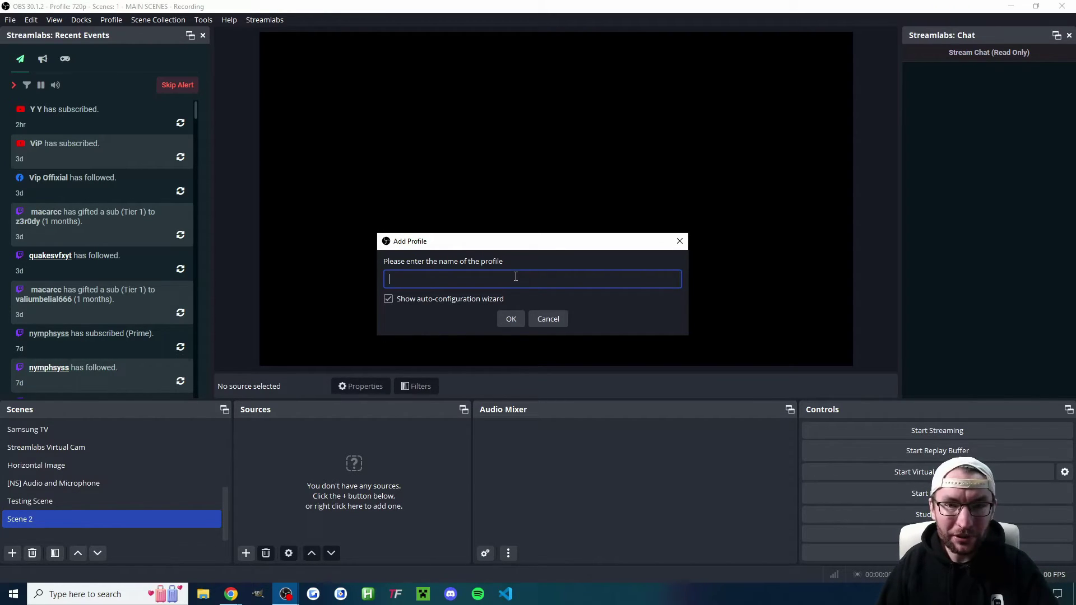
pyautogui.write('Streamlabs Multistream')
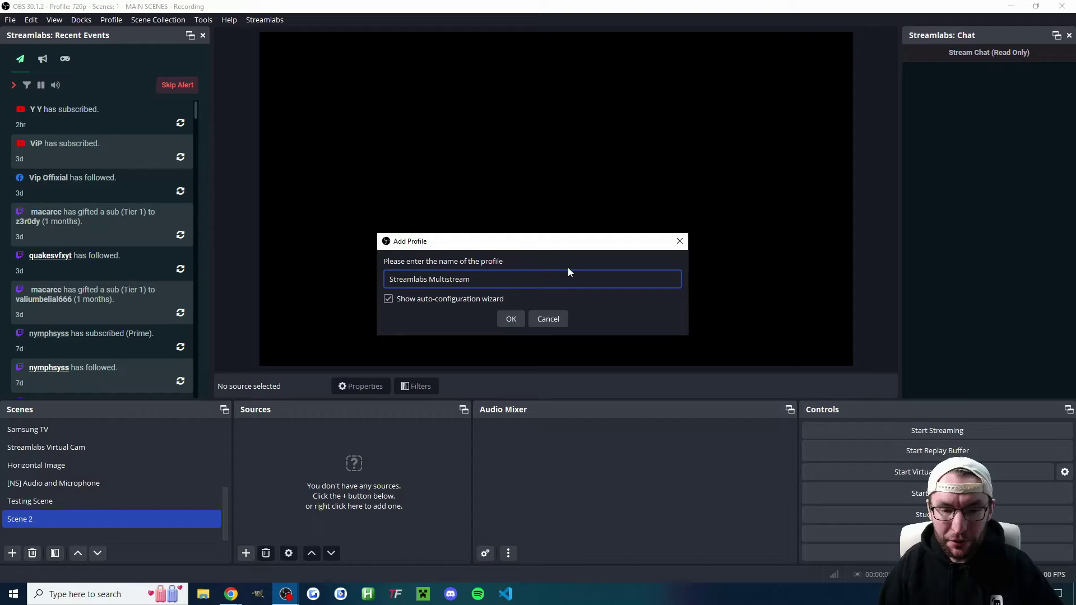
pyautogui.click(510, 320)
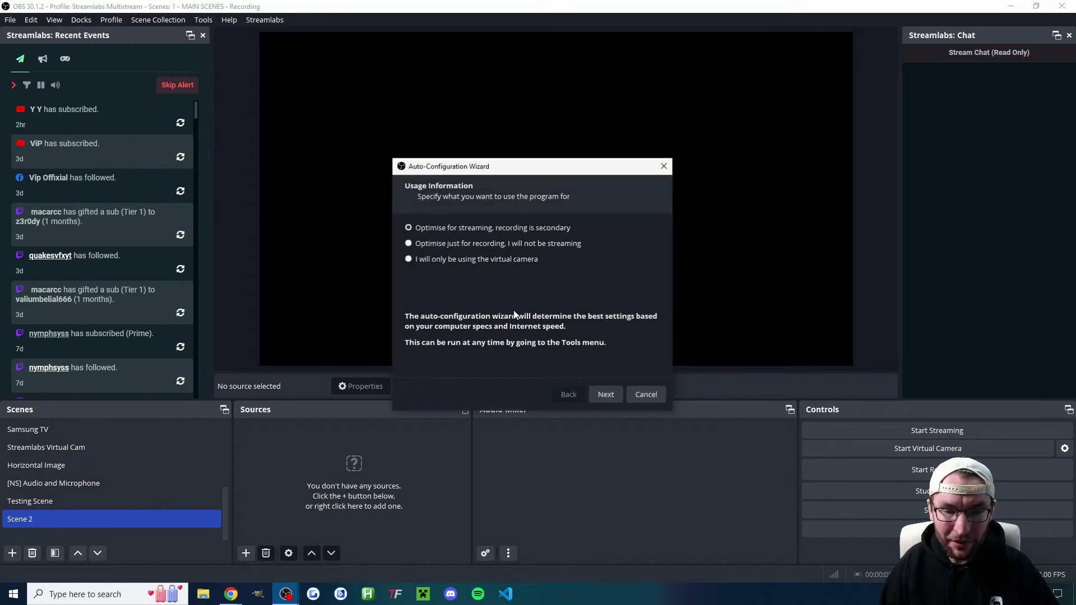
# Set the wizard's canvas resolution to 1920x1080 at 60 FPS
pyautogui.click(606, 395)
pyautogui.click(531, 232)
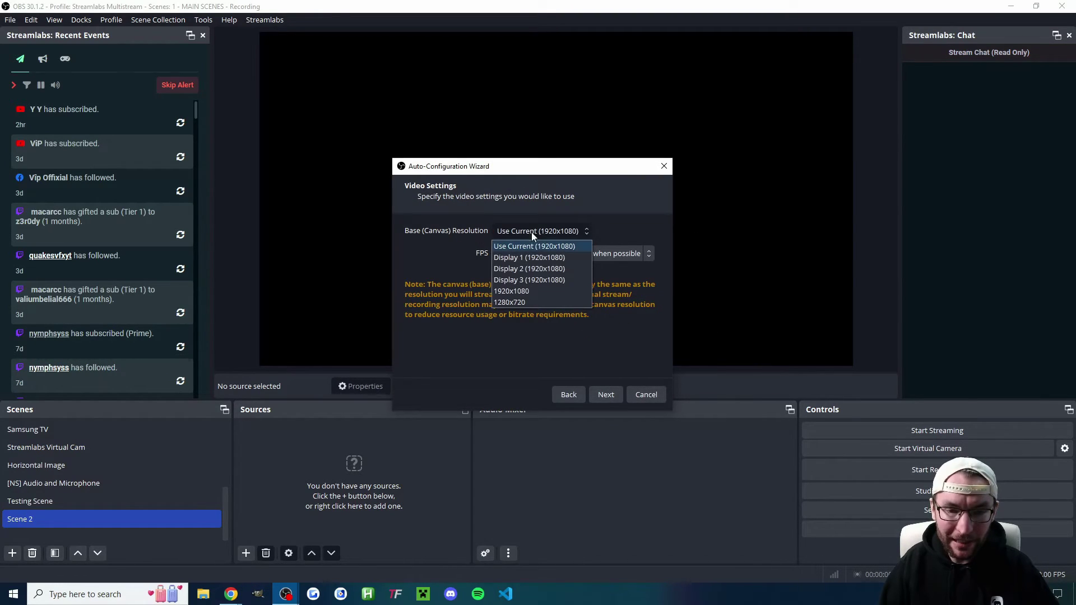
pyautogui.click(527, 288)
pyautogui.click(524, 253)
pyautogui.click(519, 313)
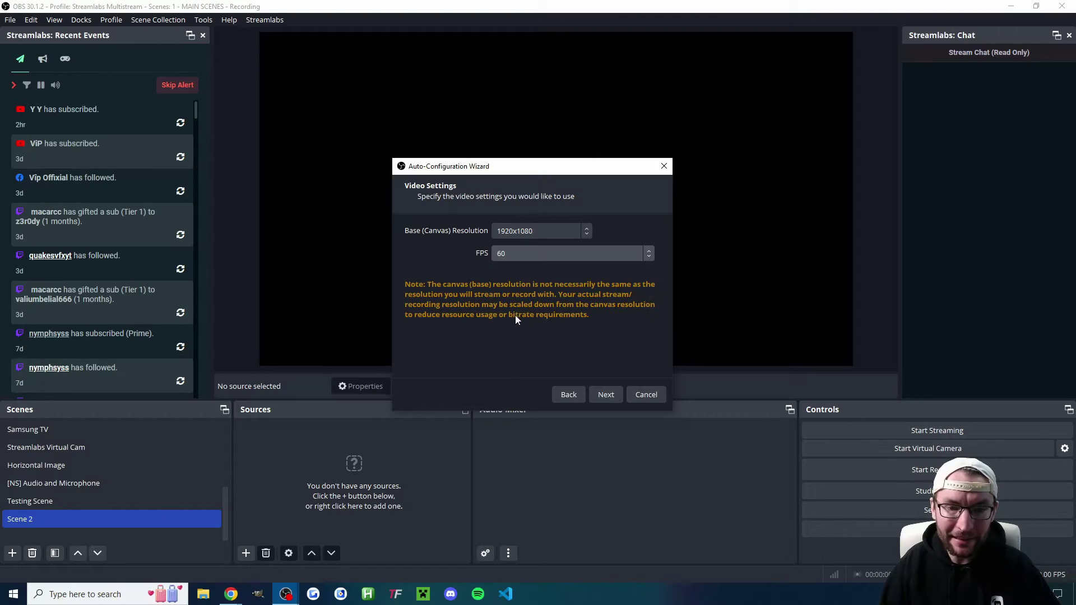
# Choose a custom streaming service, skip the bandwidth test, set bitrate 6000, and apply
pyautogui.click(606, 394)
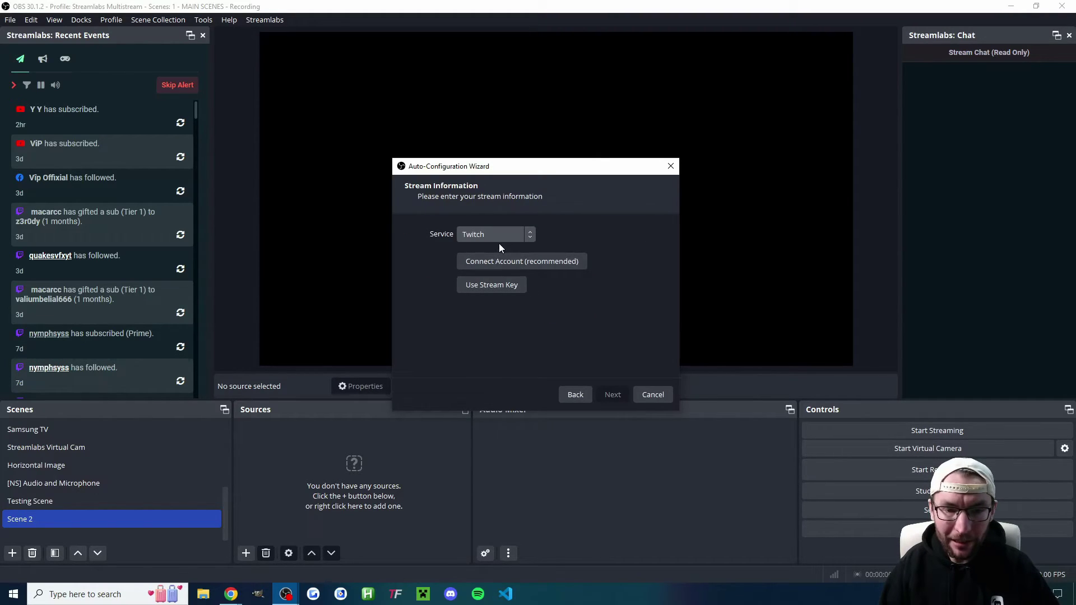
pyautogui.click(506, 232)
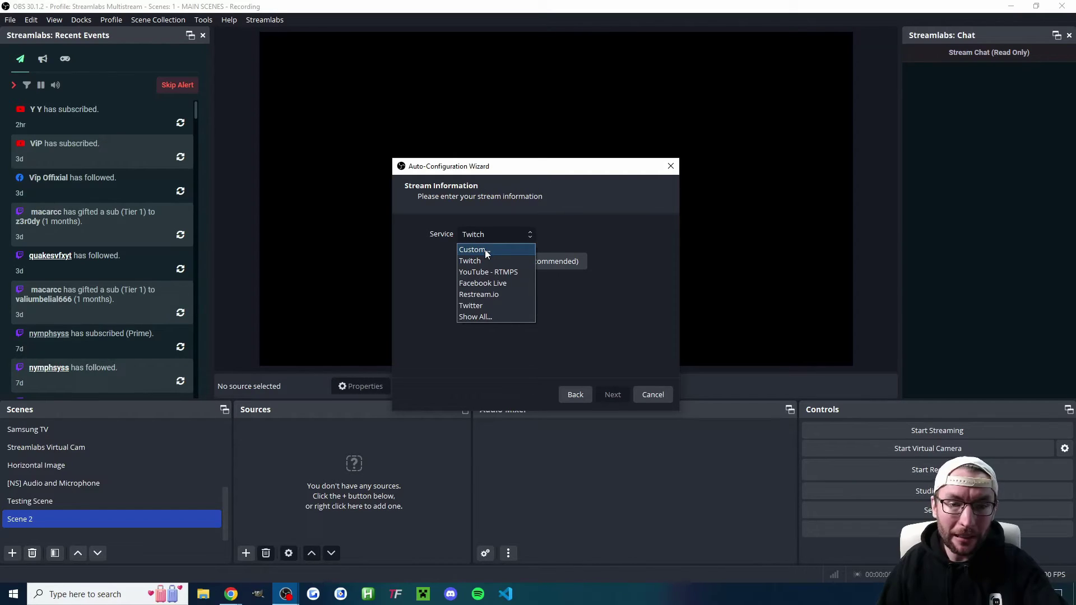
pyautogui.click(519, 239)
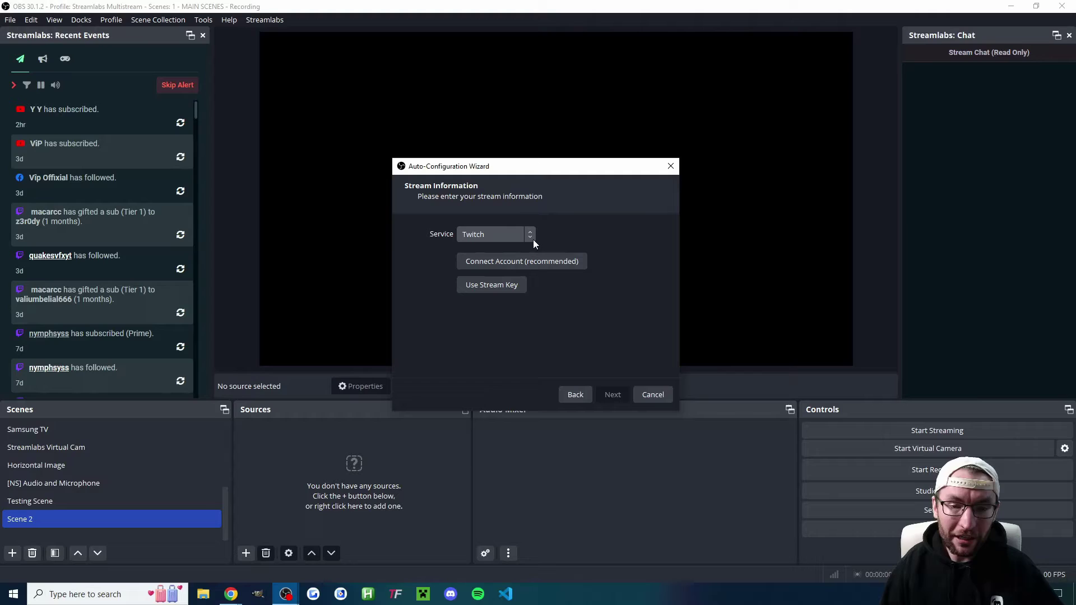
pyautogui.click(510, 236)
pyautogui.click(476, 246)
pyautogui.click(550, 289)
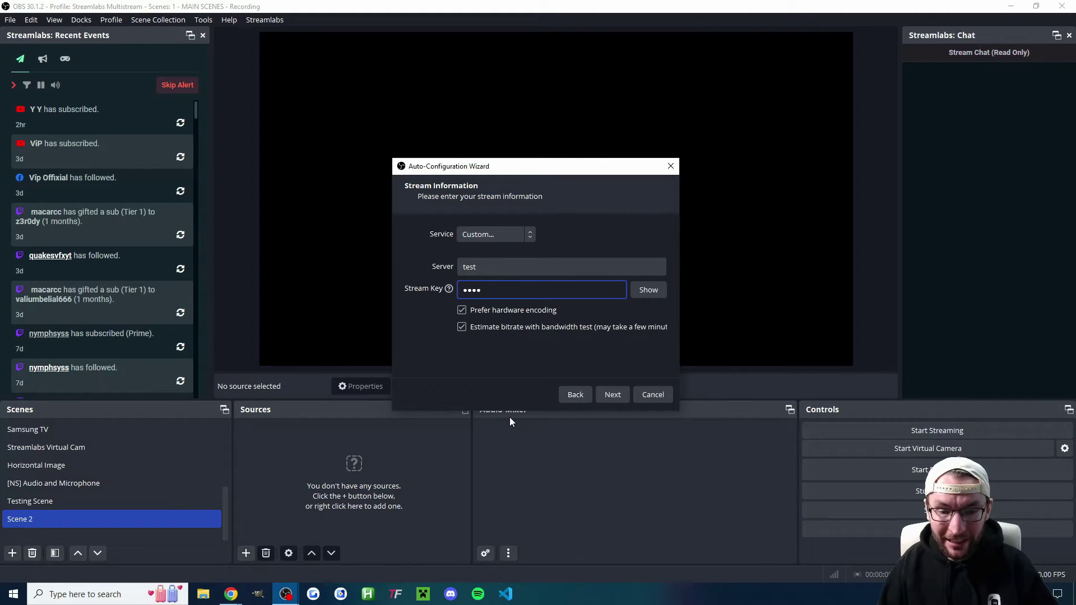
pyautogui.moveTo(512, 413); pyautogui.dragTo(493, 411)
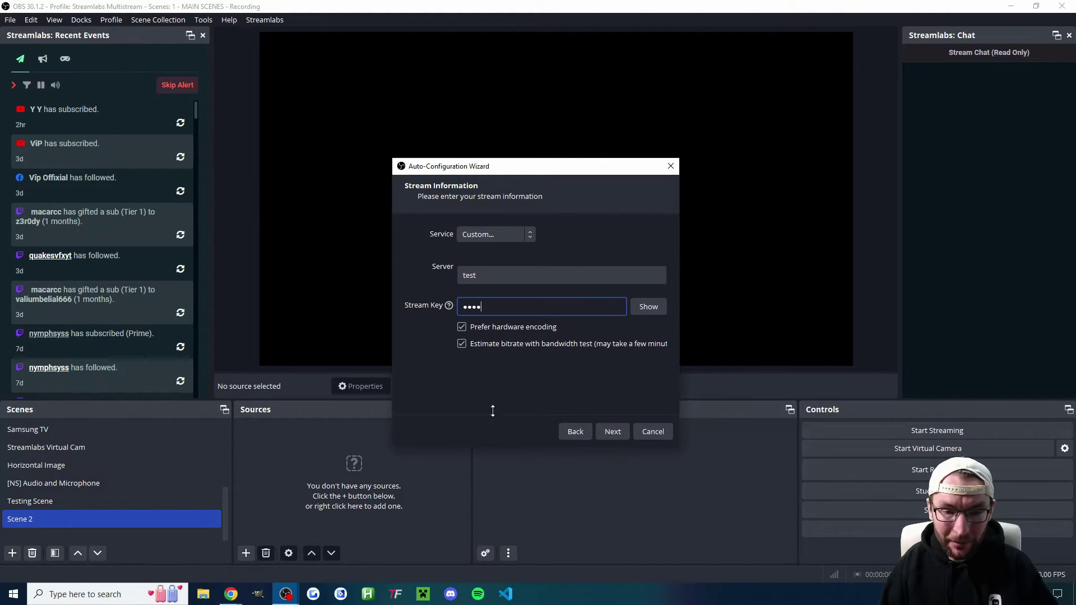
pyautogui.click(464, 345)
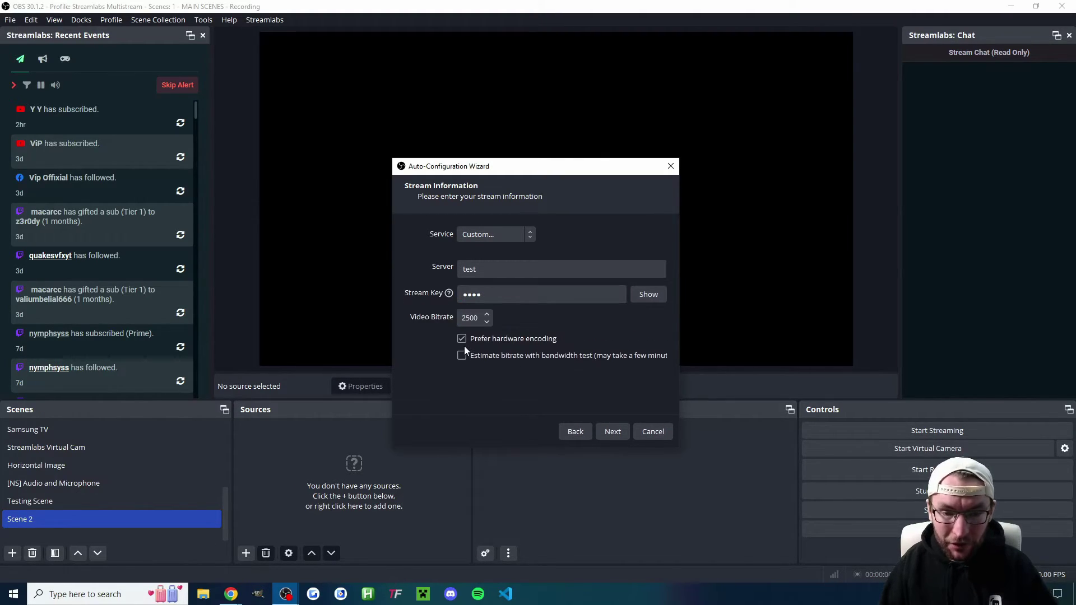
pyautogui.doubleClick(468, 318)
pyautogui.write('6000')
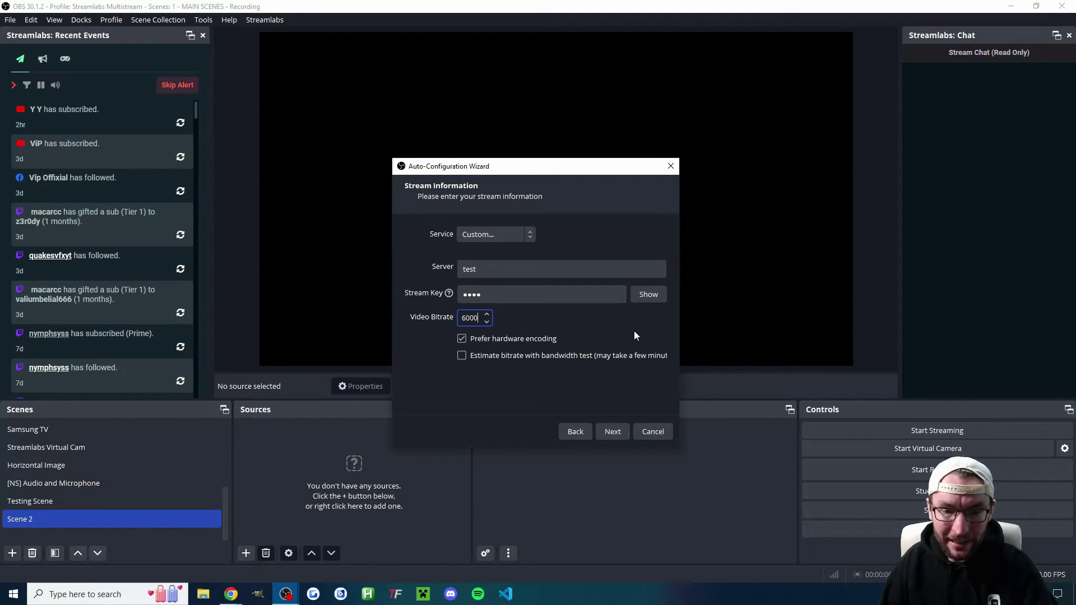
pyautogui.click(613, 432)
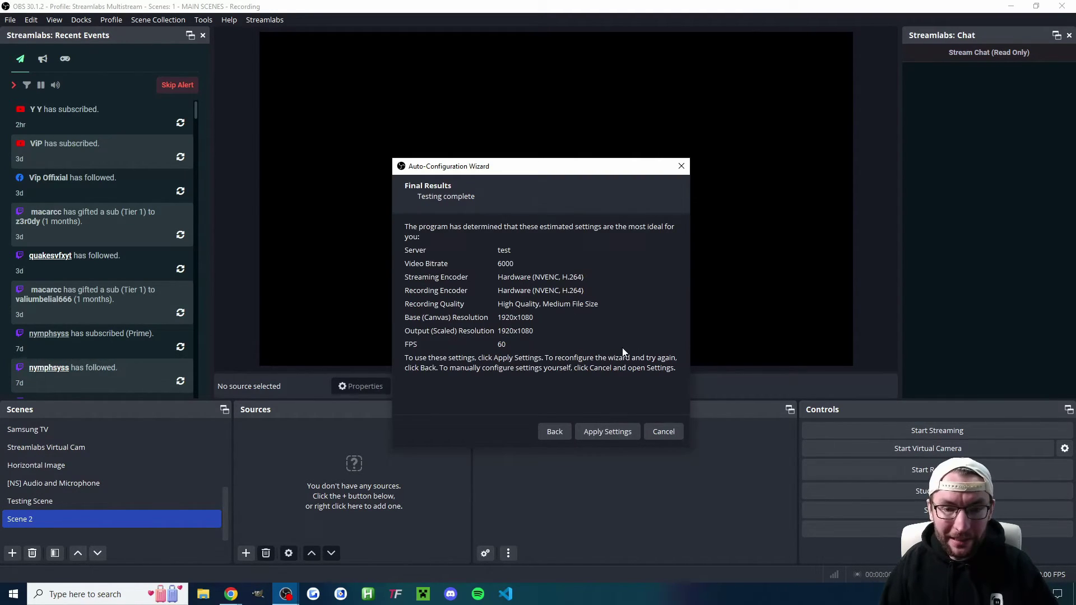
pyautogui.click(613, 432)
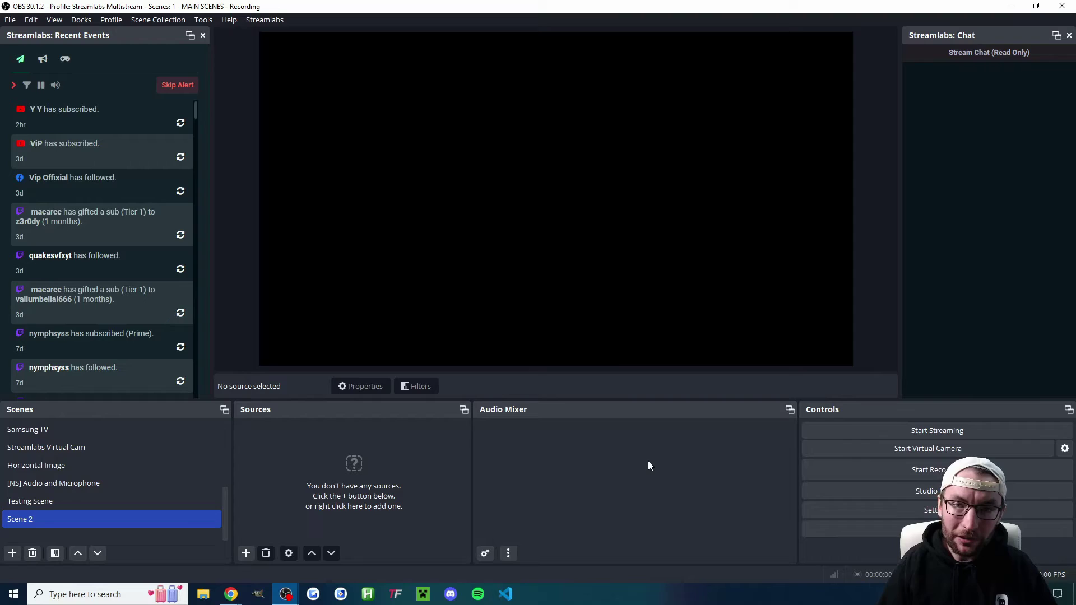
# Set both base canvas and output resolution to 1080x1920 in Video settings
pyautogui.click(10, 20)
pyautogui.click(35, 79)
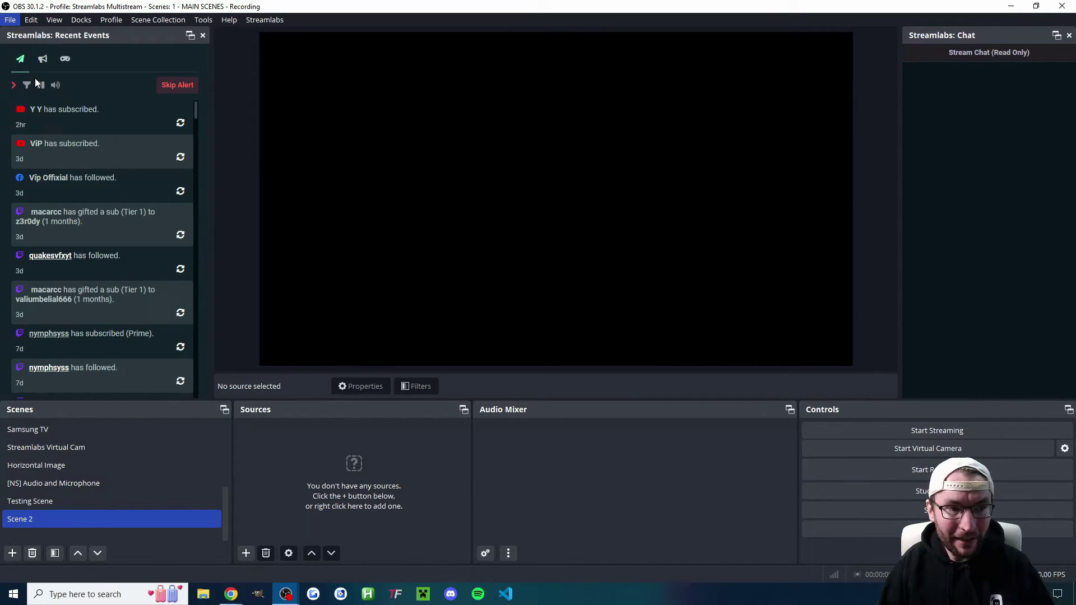
pyautogui.click(310, 190)
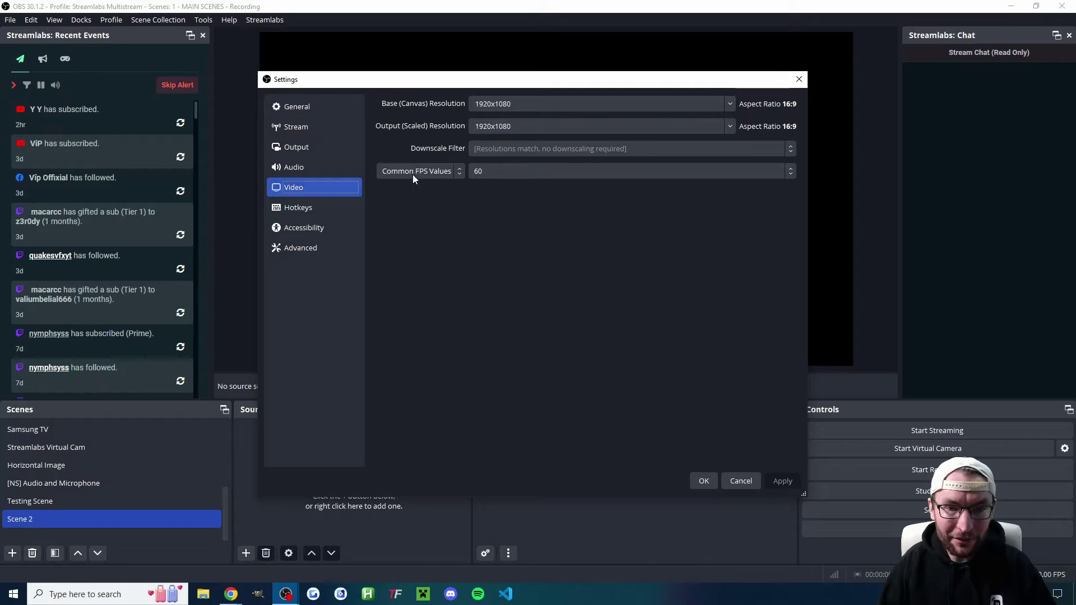
pyautogui.doubleClick(503, 100)
pyautogui.write('1080x1920')
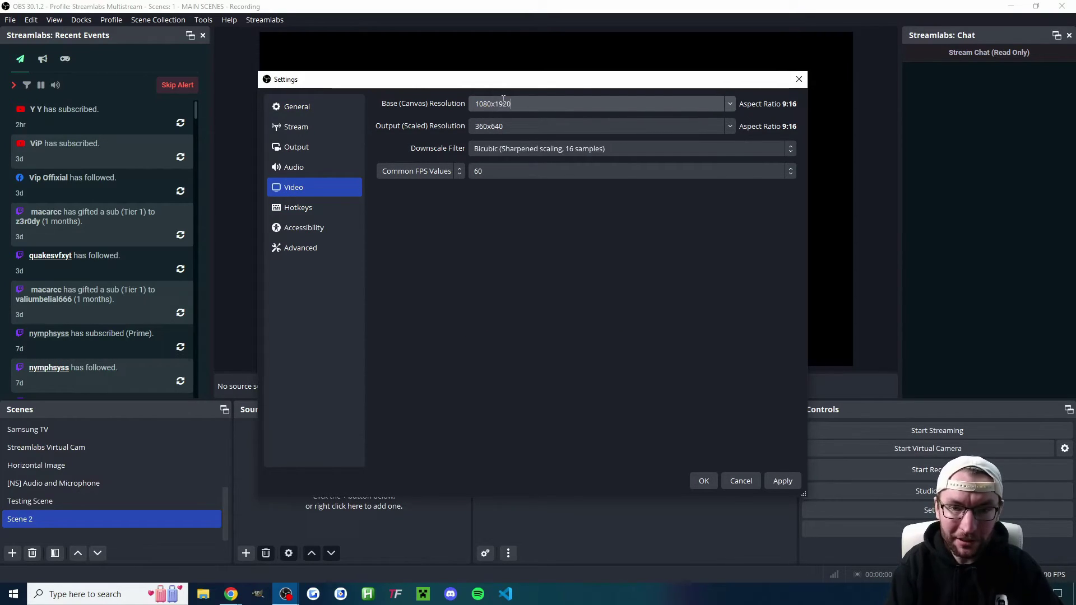
pyautogui.click(730, 126)
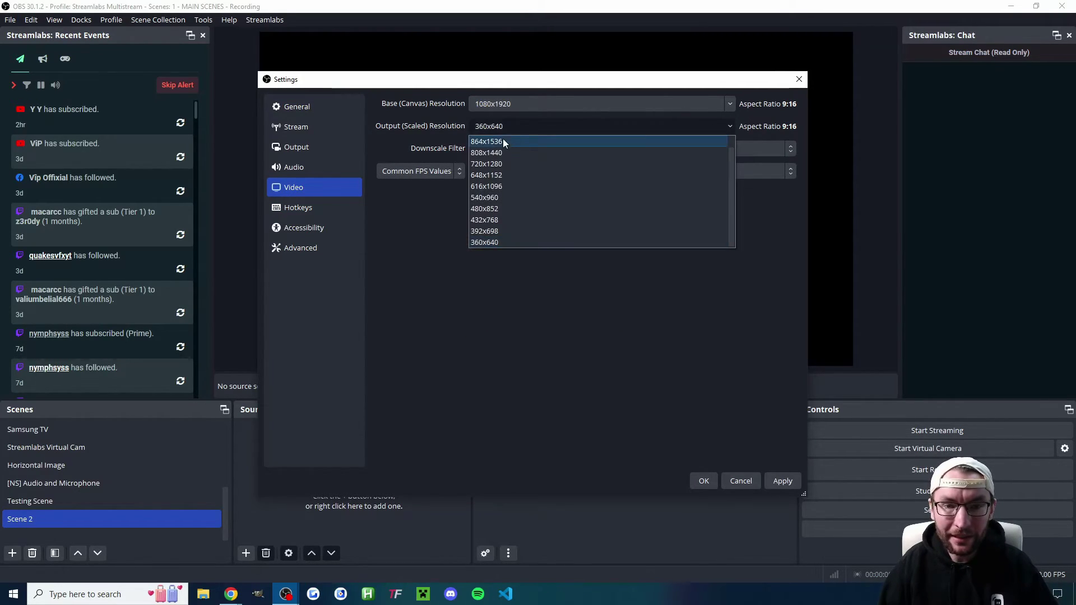
pyautogui.click(489, 142)
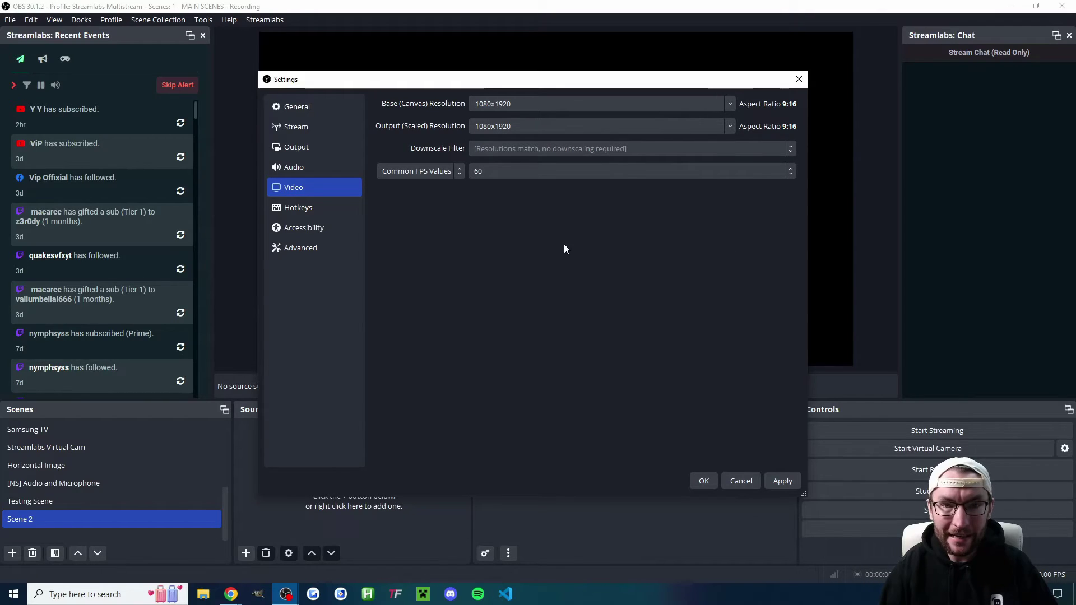
# Use HyperX Cloud II for desktop audio and HyperX Quadcast as the mic, then save
pyautogui.click(318, 169)
pyautogui.click(523, 199)
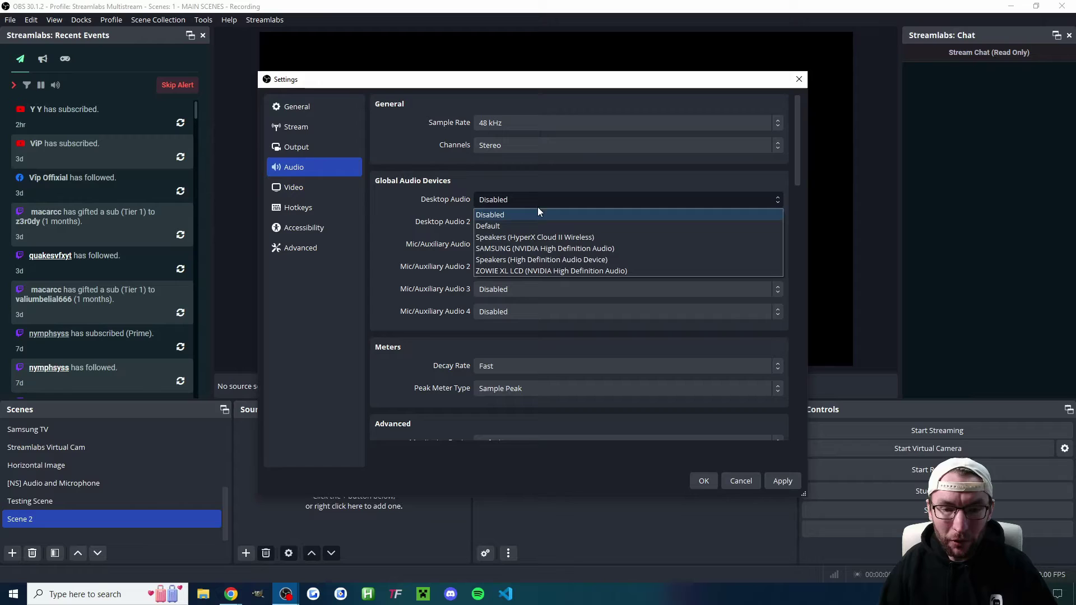
pyautogui.click(554, 237)
pyautogui.click(516, 244)
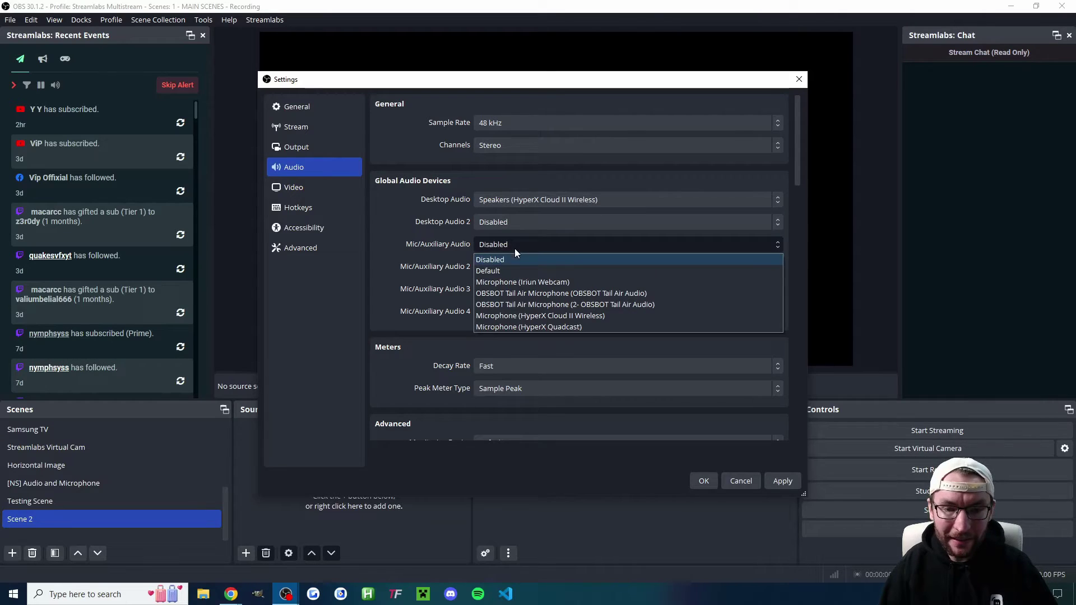
pyautogui.click(536, 327)
pyautogui.click(705, 480)
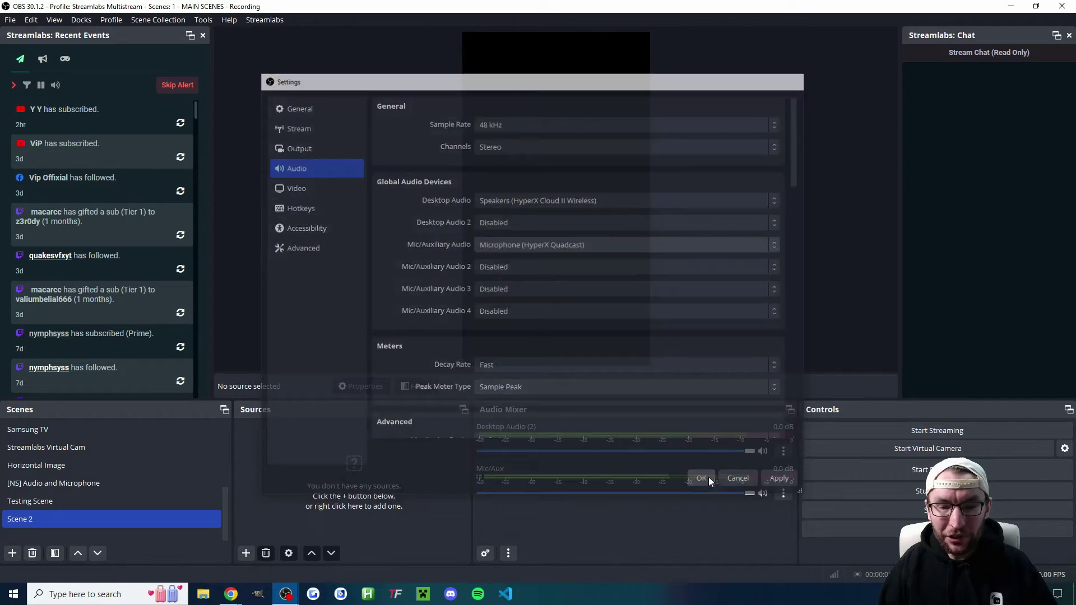
# Add a Noise Suppression (RNNoise) filter to Mic/Aux under its default name
pyautogui.click(783, 493)
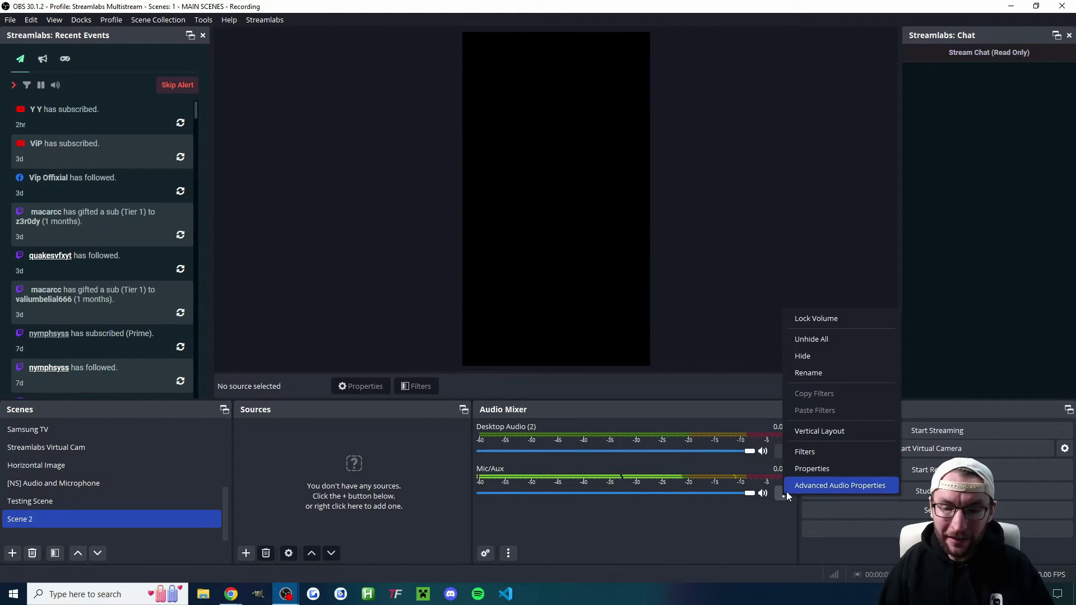
pyautogui.click(810, 448)
pyautogui.click(307, 480)
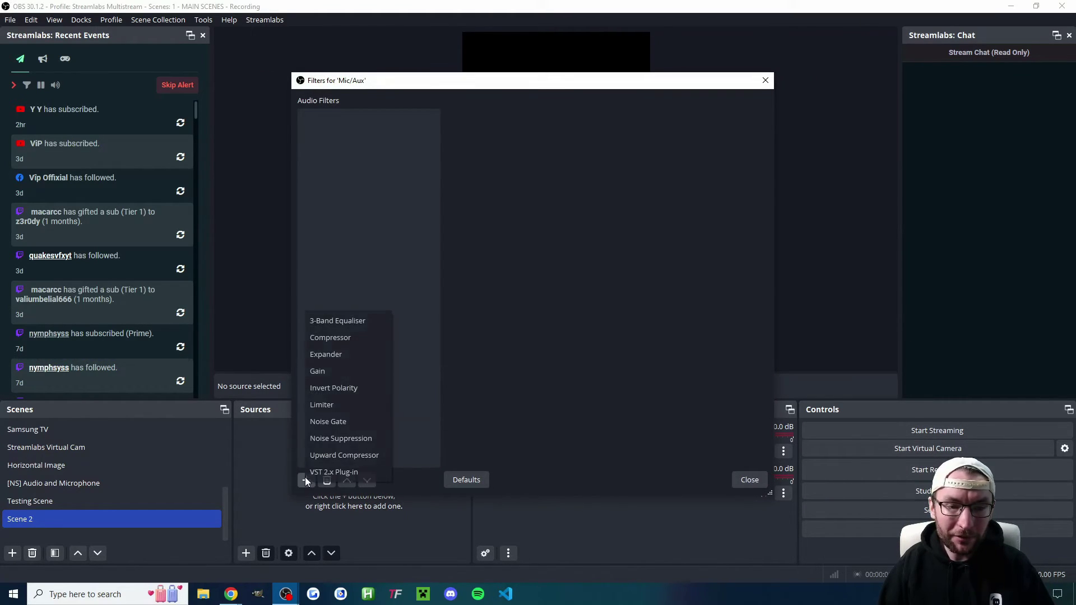
pyautogui.click(344, 438)
pyautogui.click(506, 306)
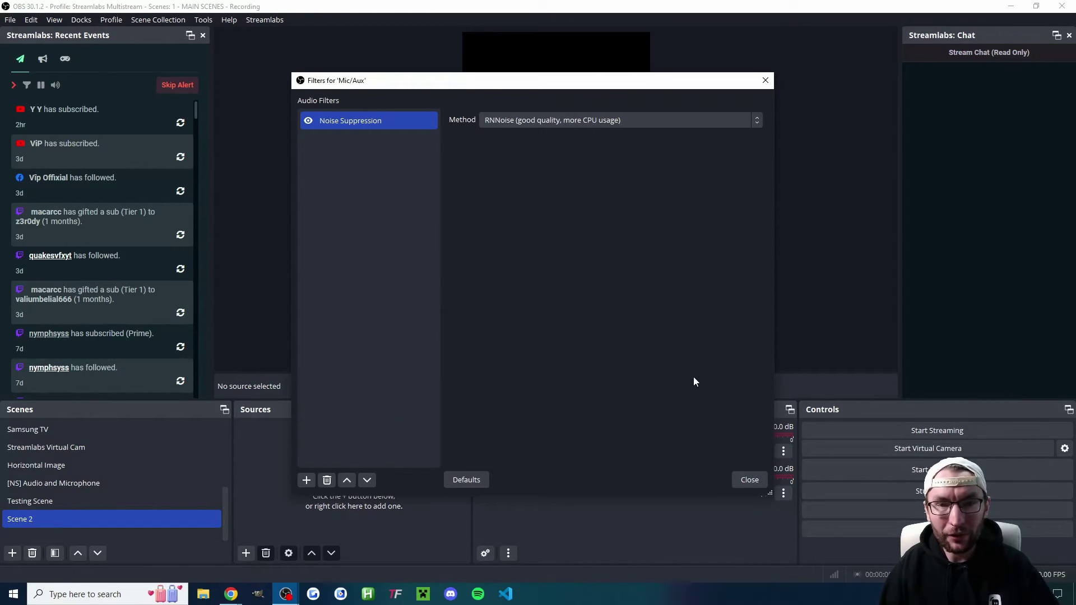
pyautogui.click(750, 480)
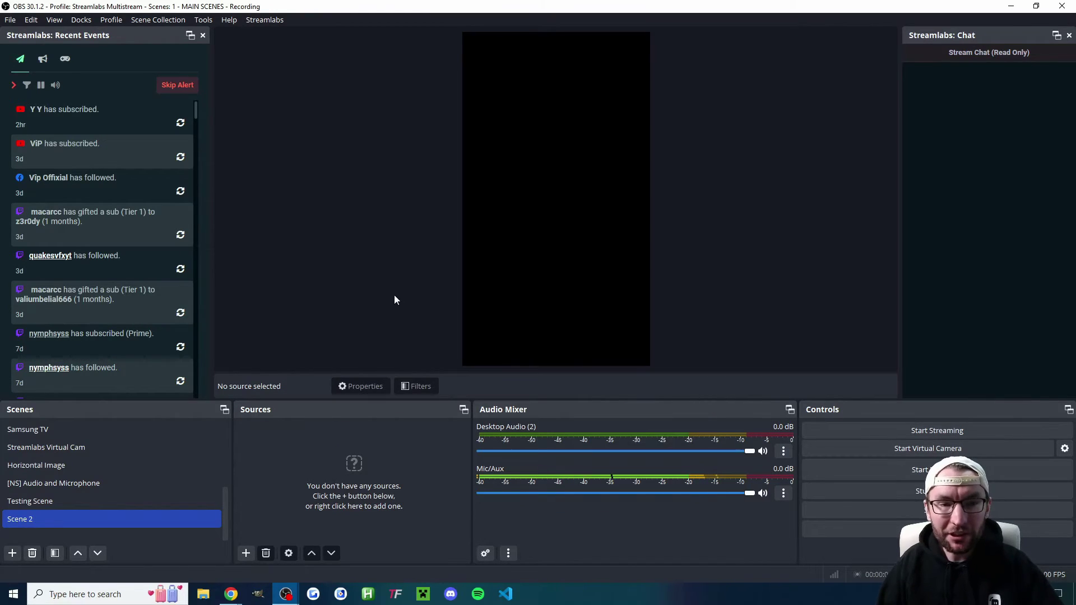
# Bring up the Streamlabs plugin window and open its settings
pyautogui.click(274, 19)
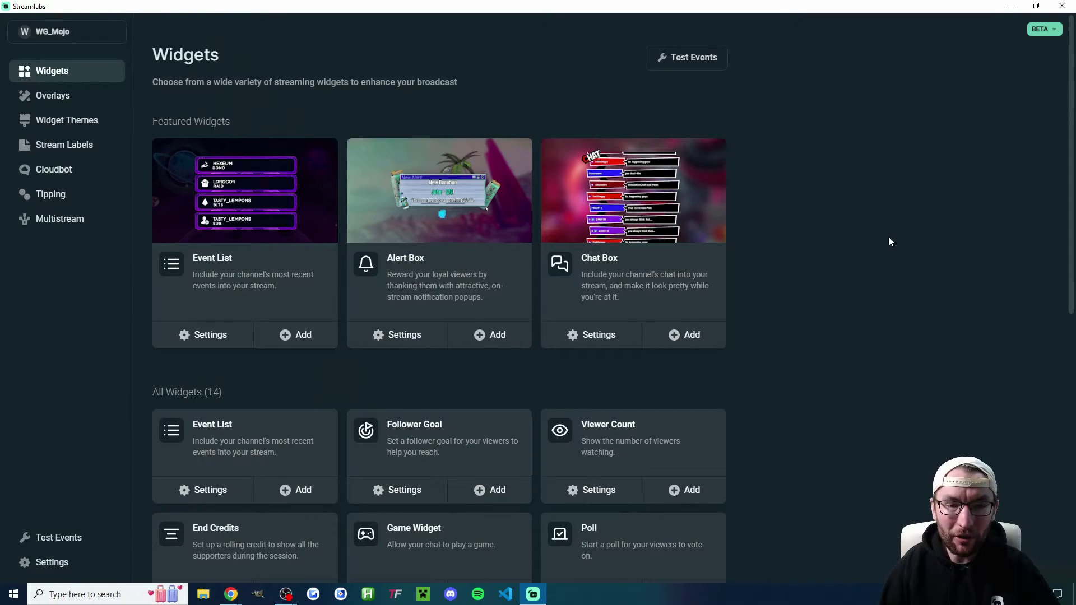
pyautogui.hotkey('alt', 'Tab')
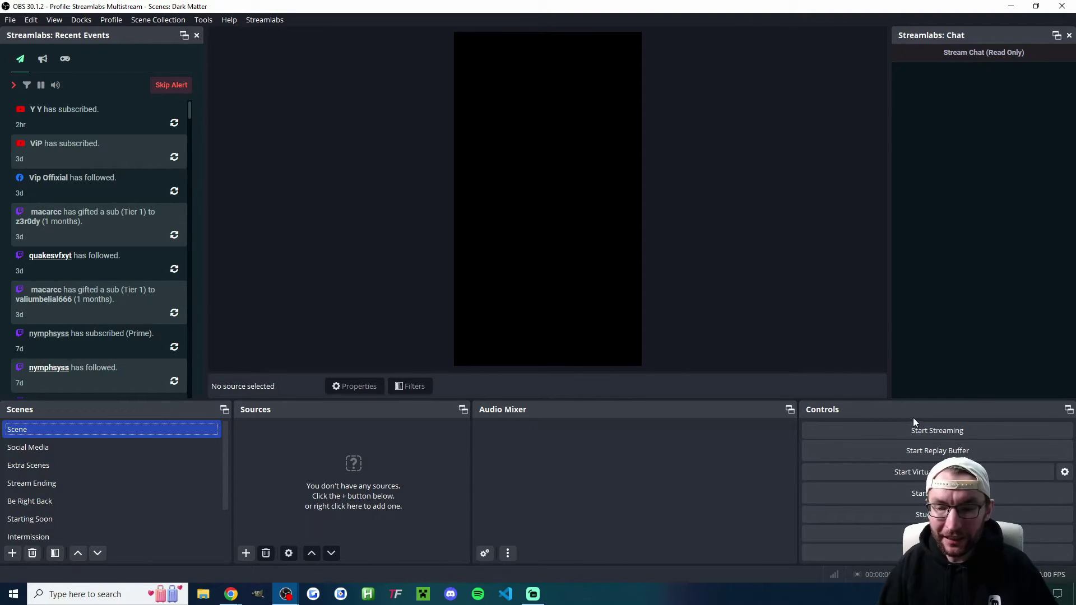
pyautogui.hotkey('alt', 'Tab')
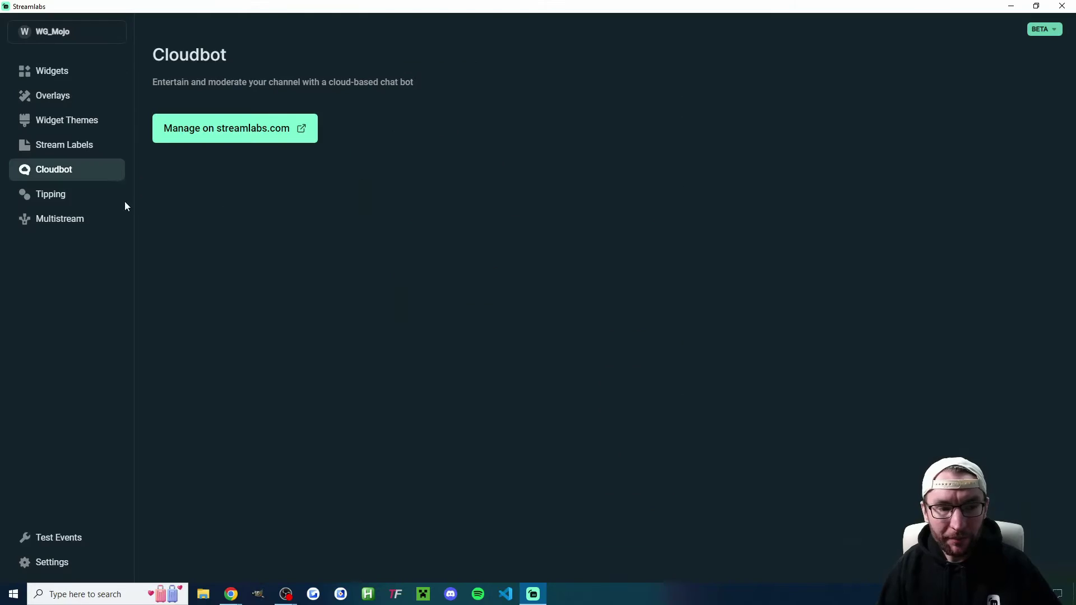
pyautogui.click(52, 562)
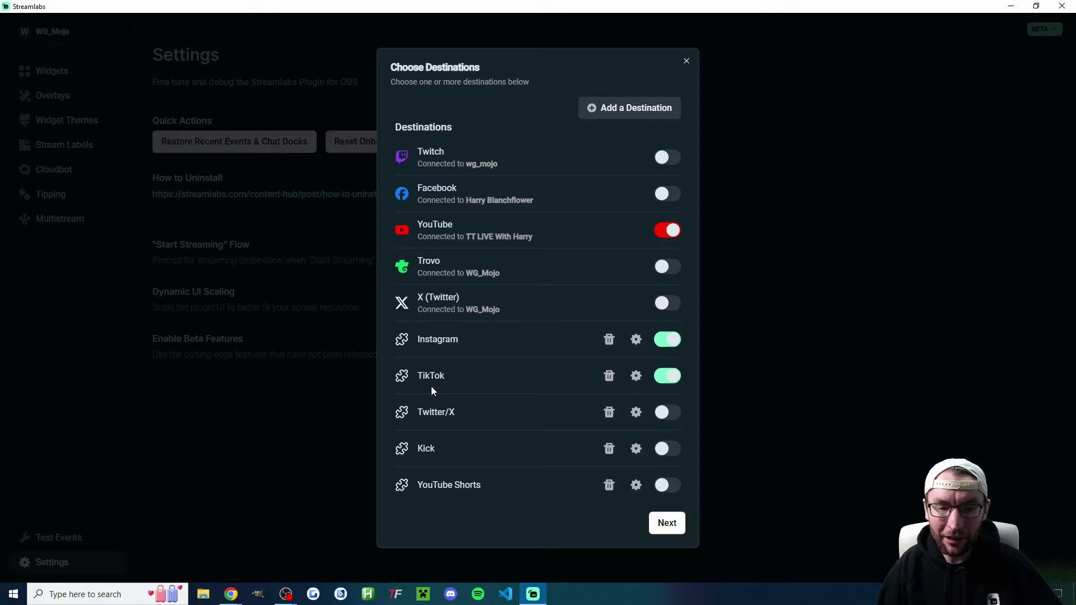
# Select the YouTube Shorts destination name in Choose Destinations
pyautogui.tripleClick(483, 490)
pyautogui.click(488, 488)
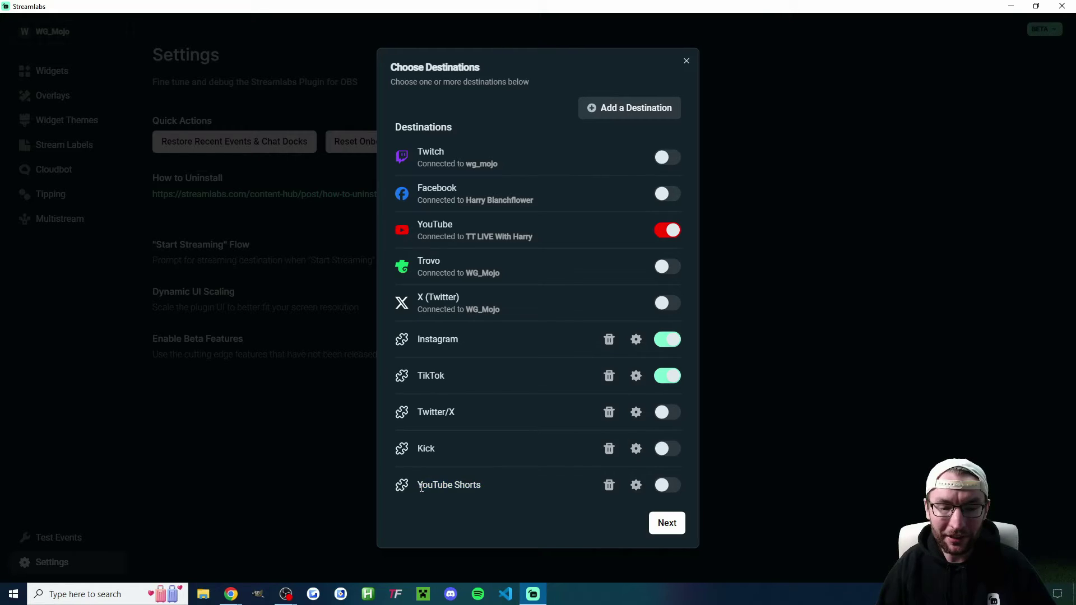
pyautogui.tripleClick(495, 486)
pyautogui.click(495, 486)
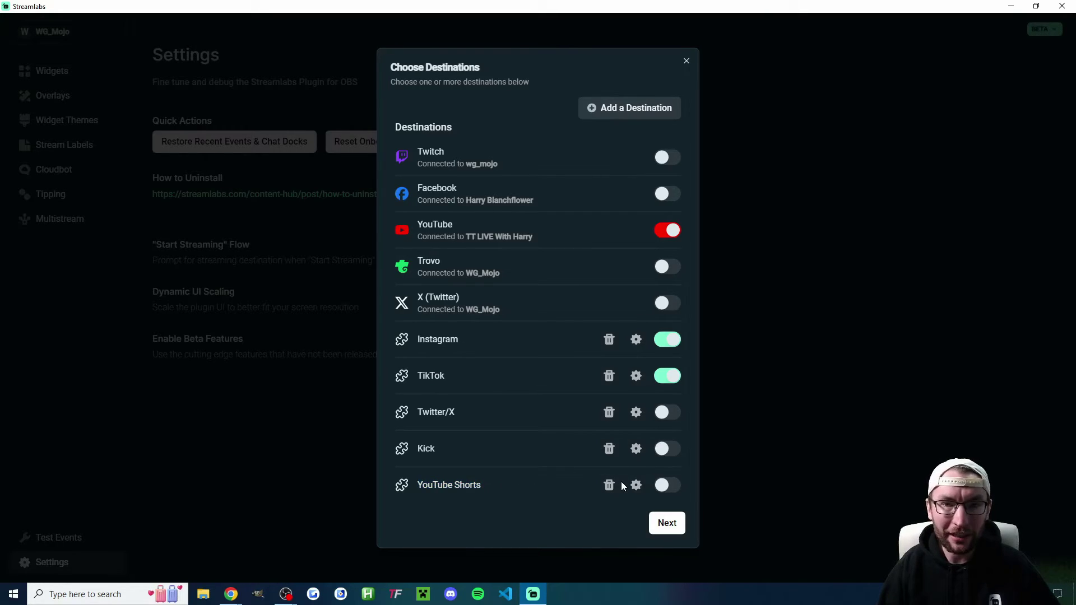
# Edit the TikTok destination's server URL and stream key in platform settings
pyautogui.click(668, 525)
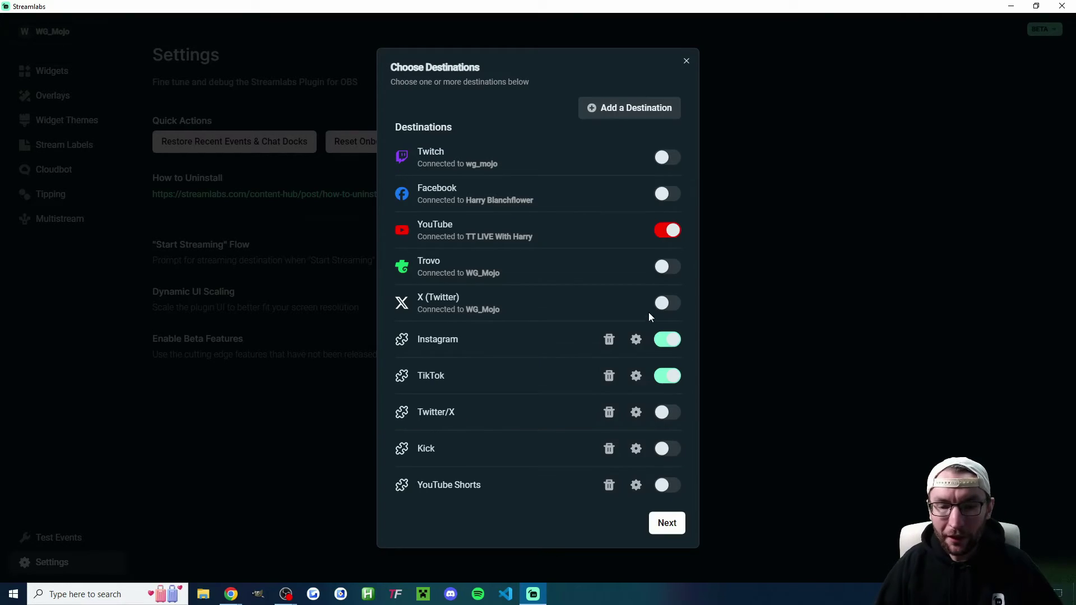
pyautogui.click(636, 377)
pyautogui.doubleClick(547, 297)
pyautogui.doubleClick(605, 331)
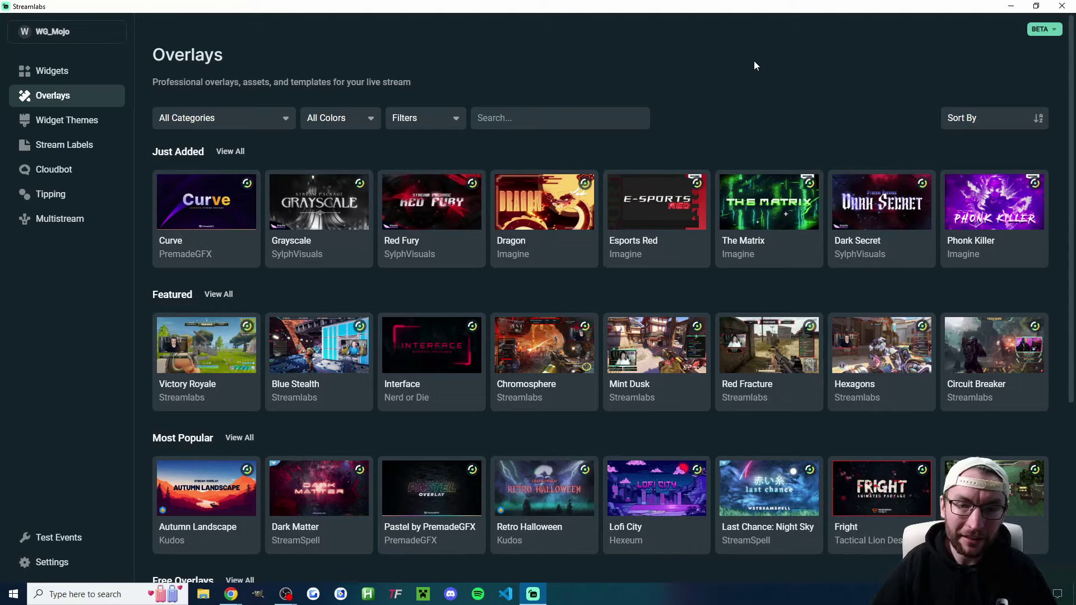
# Open the Dark Matter overlay and install it to OBS
pyautogui.click(324, 496)
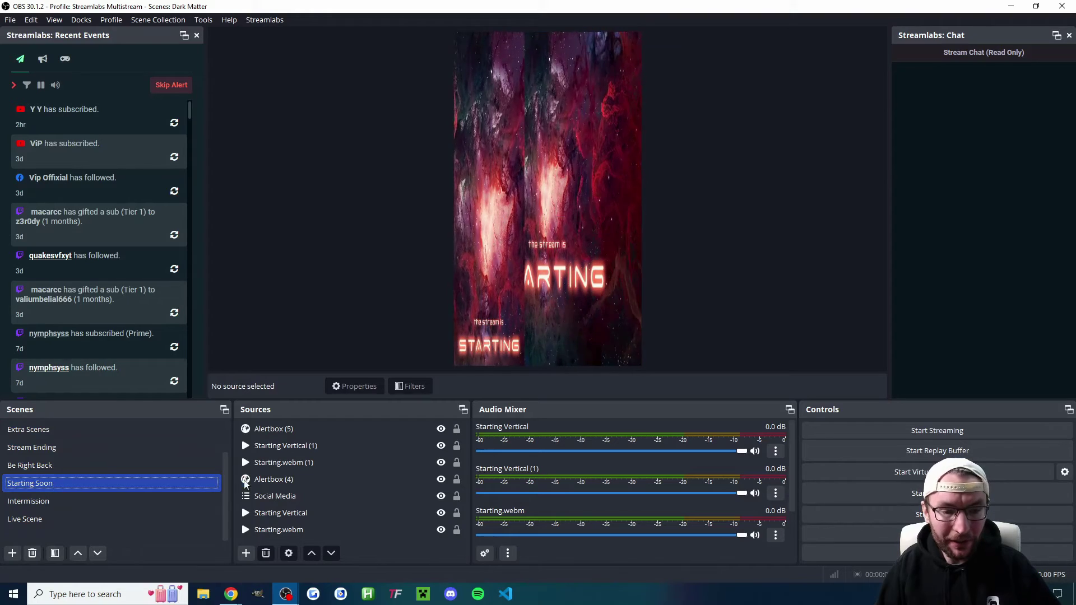
# Hide all eight sources in the Starting Soon scene
pyautogui.click(372, 476)
pyautogui.click(384, 462)
pyautogui.click(399, 451)
pyautogui.click(392, 463)
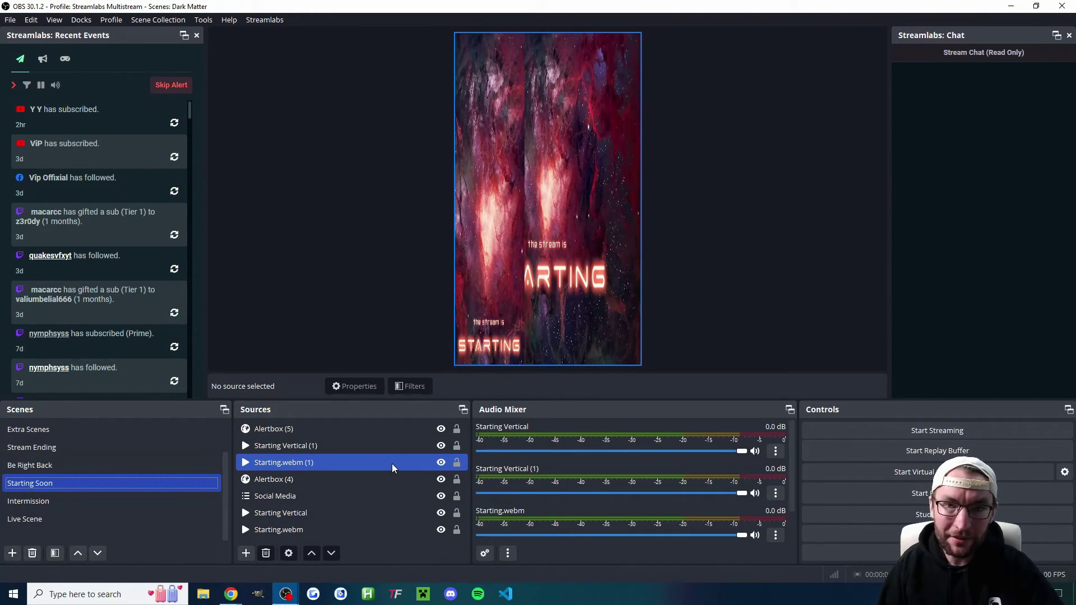
pyautogui.click(441, 429)
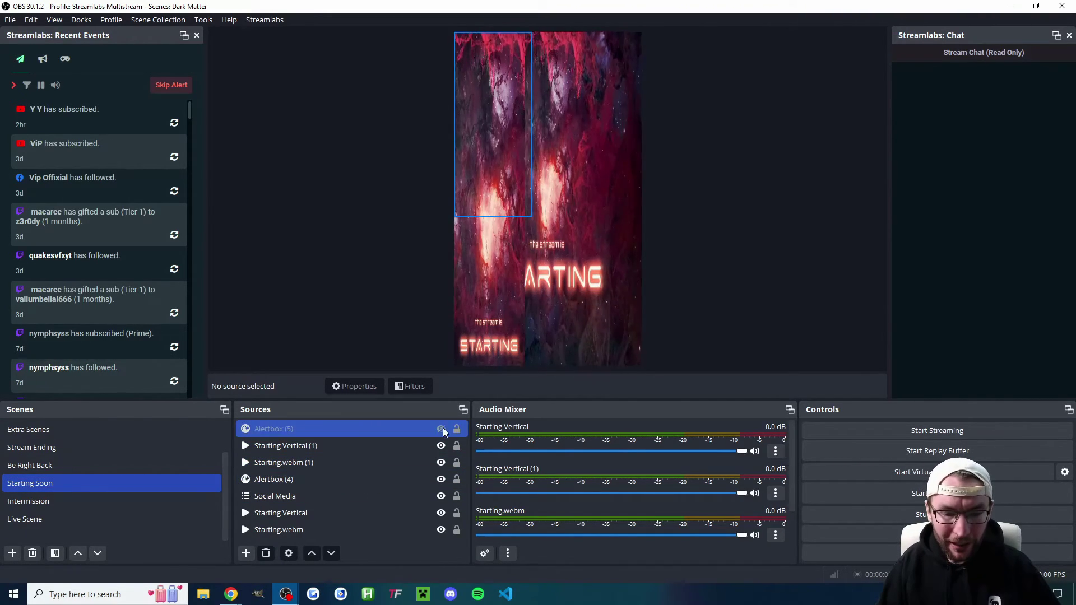
pyautogui.click(441, 446)
pyautogui.click(432, 463)
pyautogui.click(441, 463)
pyautogui.click(441, 480)
pyautogui.click(442, 496)
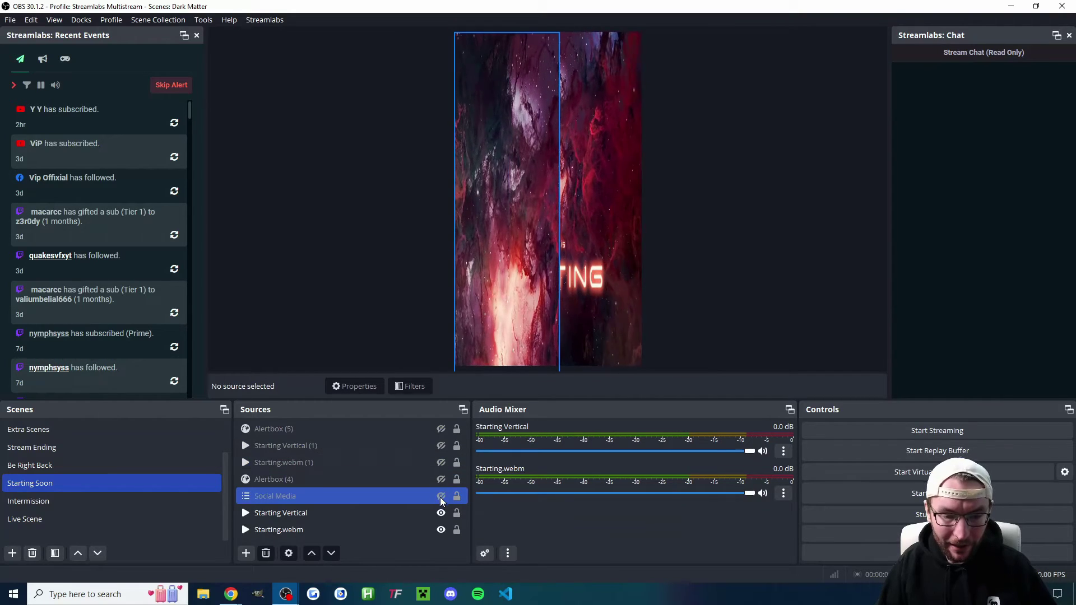
pyautogui.click(441, 513)
pyautogui.click(441, 530)
# Lock all eight sources in the scene
pyautogui.click(457, 530)
pyautogui.click(457, 513)
pyautogui.click(456, 496)
pyautogui.click(457, 480)
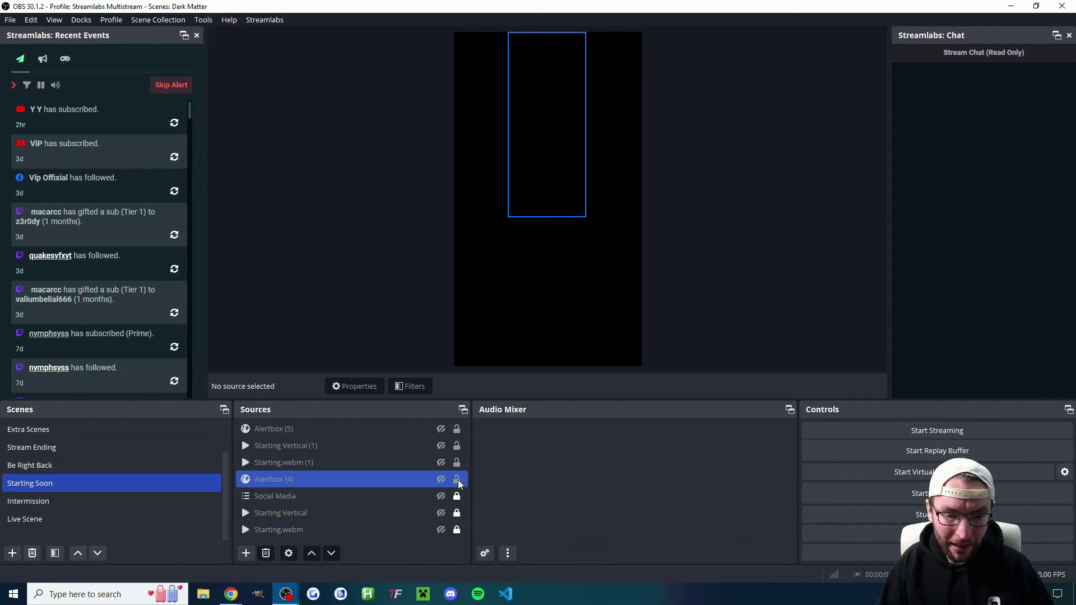
pyautogui.click(457, 462)
pyautogui.click(457, 446)
pyautogui.click(456, 429)
pyautogui.click(614, 474)
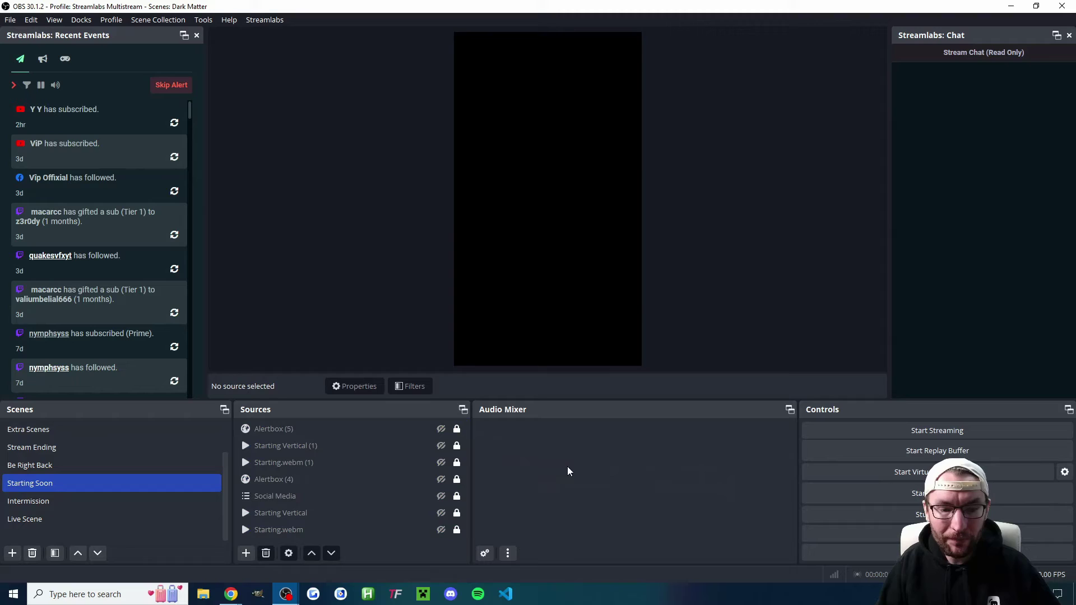
# Unlock and show Starting Vertical, then fit it to the vertical canvas
pyautogui.click(336, 514)
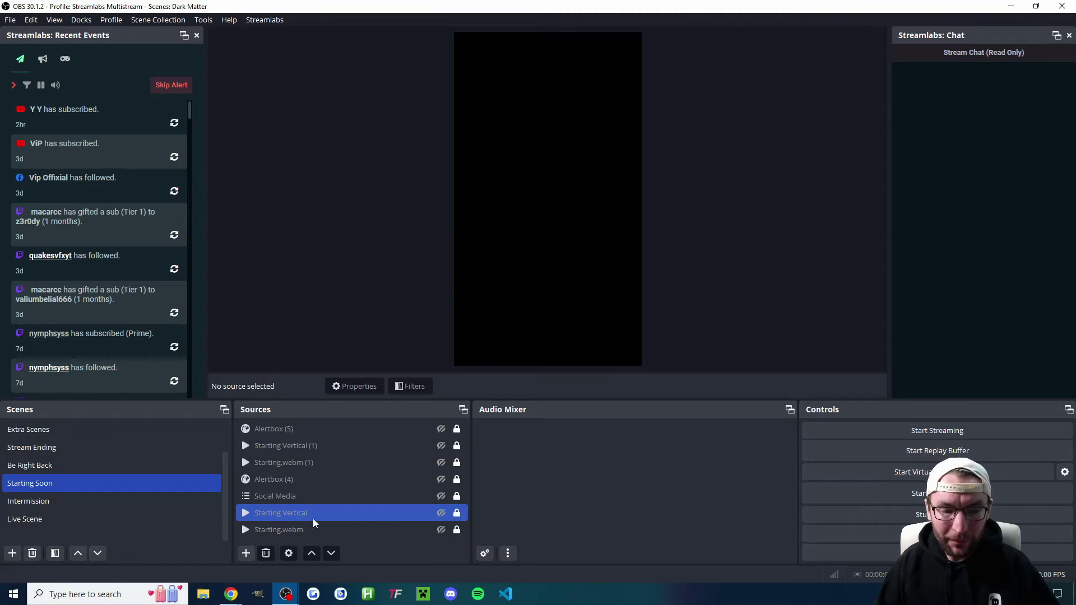
pyautogui.click(457, 514)
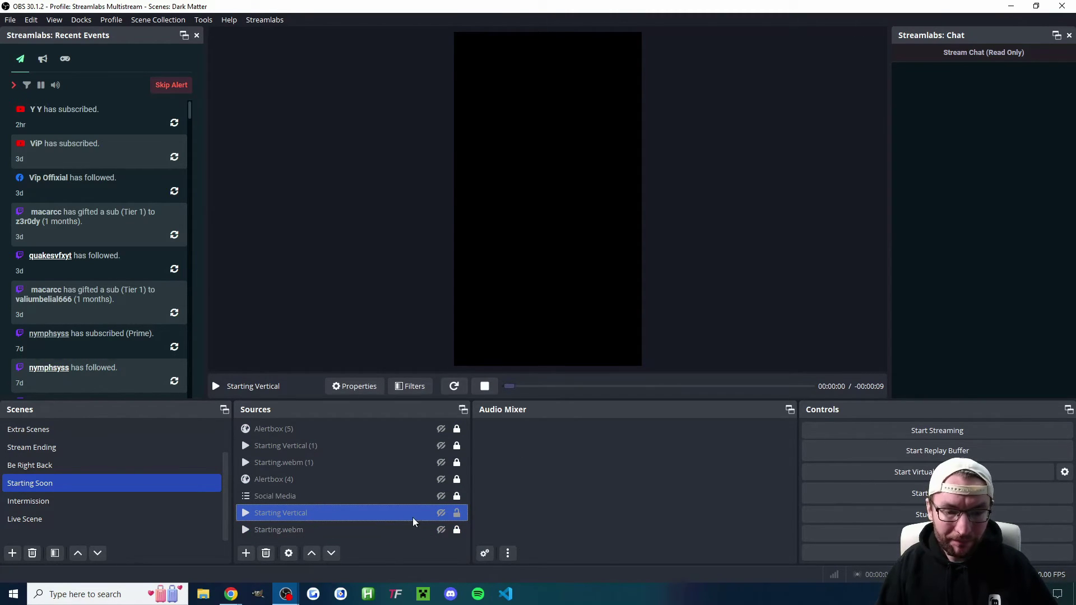
pyautogui.click(441, 512)
pyautogui.rightClick(512, 314)
pyautogui.moveTo(560, 319)
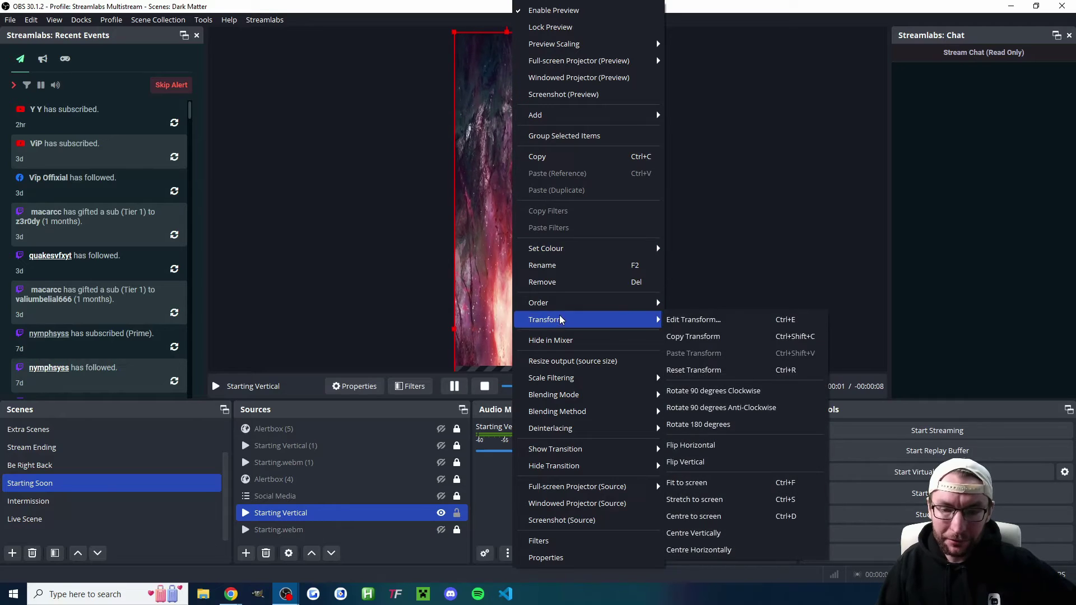
pyautogui.click(726, 482)
pyautogui.click(741, 297)
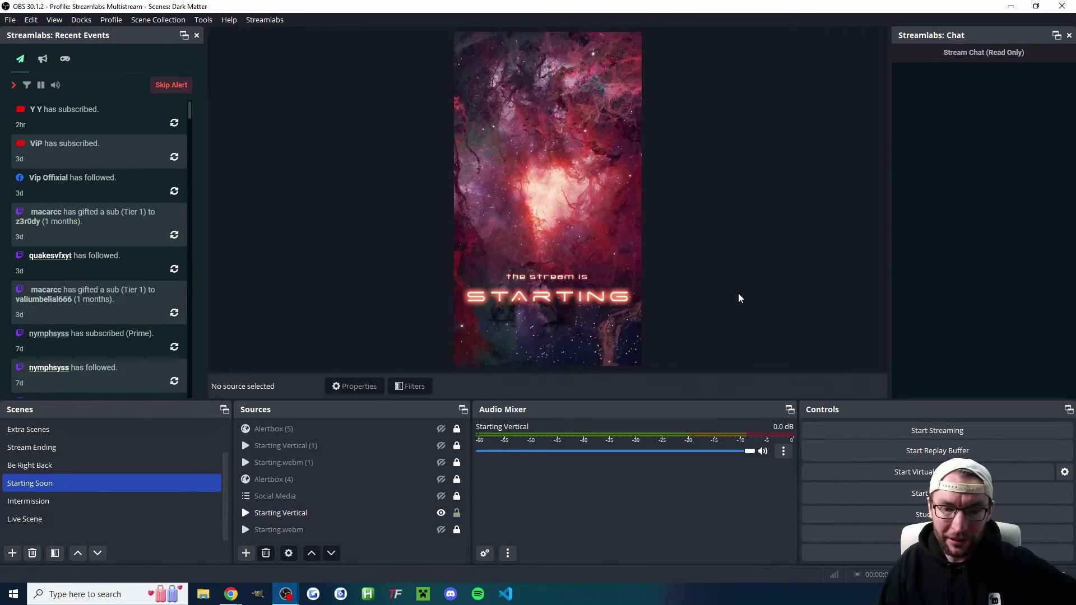
# Show Alertbox (5), reset its transform, centre it horizontally, and lock it
pyautogui.click(440, 430)
pyautogui.rightClick(501, 133)
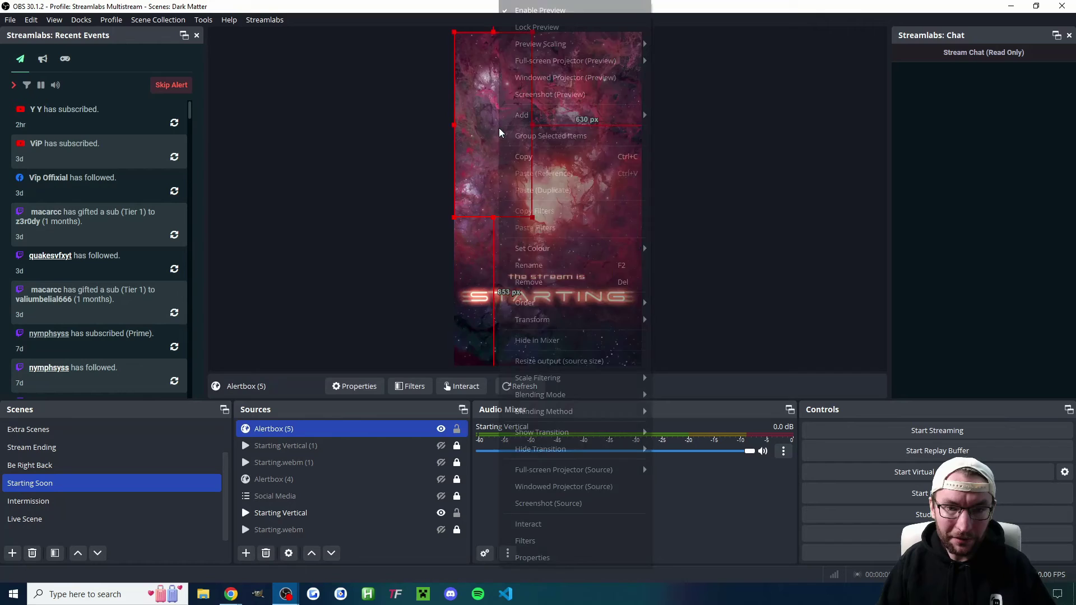
pyautogui.moveTo(572, 328)
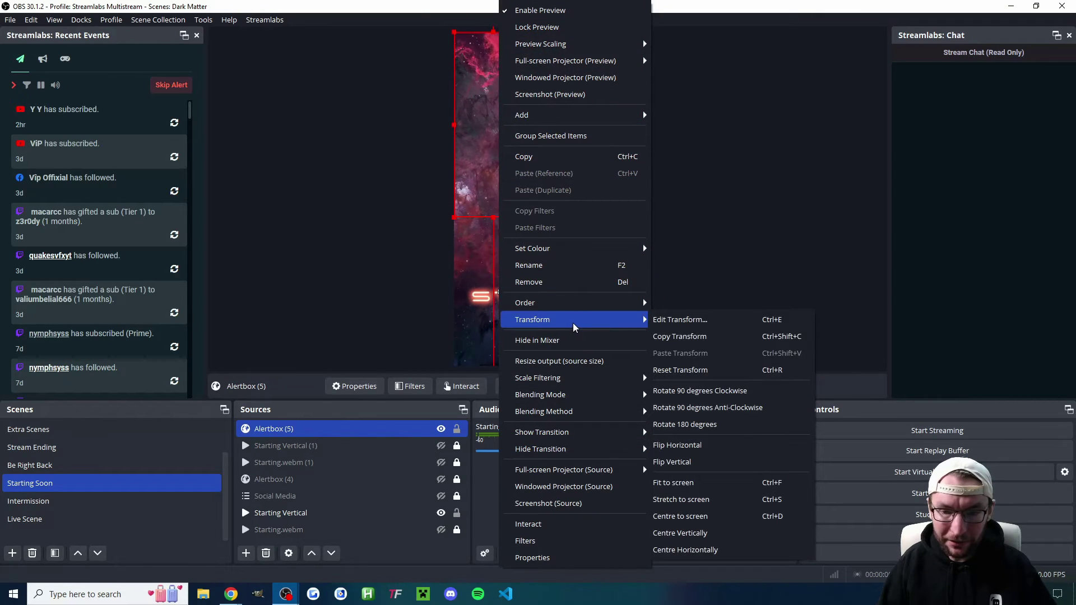
pyautogui.click(687, 368)
pyautogui.moveTo(536, 125); pyautogui.dragTo(533, 138)
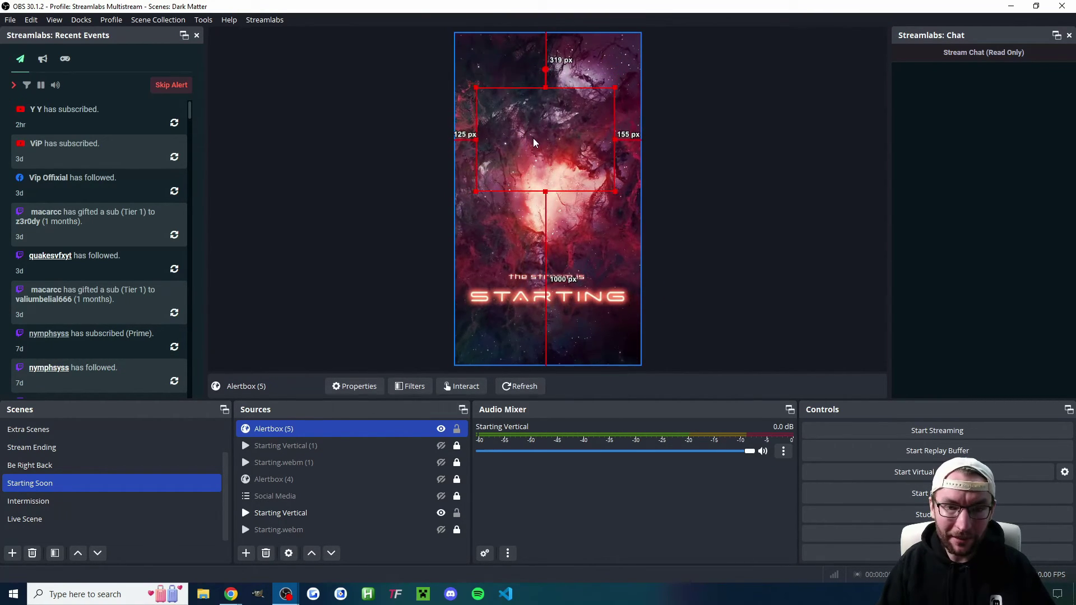
pyautogui.rightClick(533, 138)
pyautogui.moveTo(667, 334)
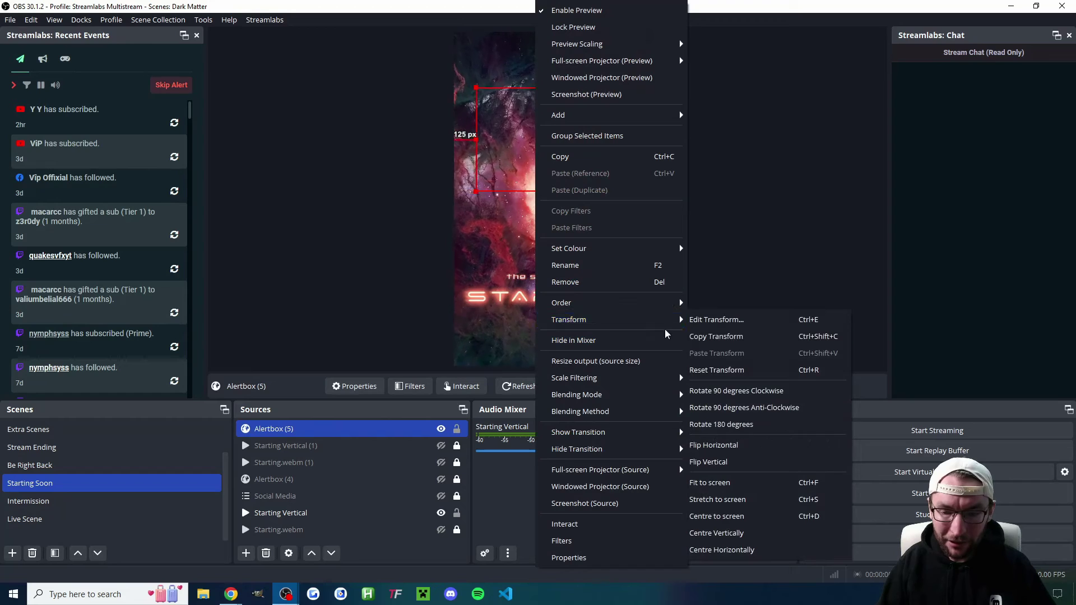
pyautogui.click(764, 550)
pyautogui.click(457, 429)
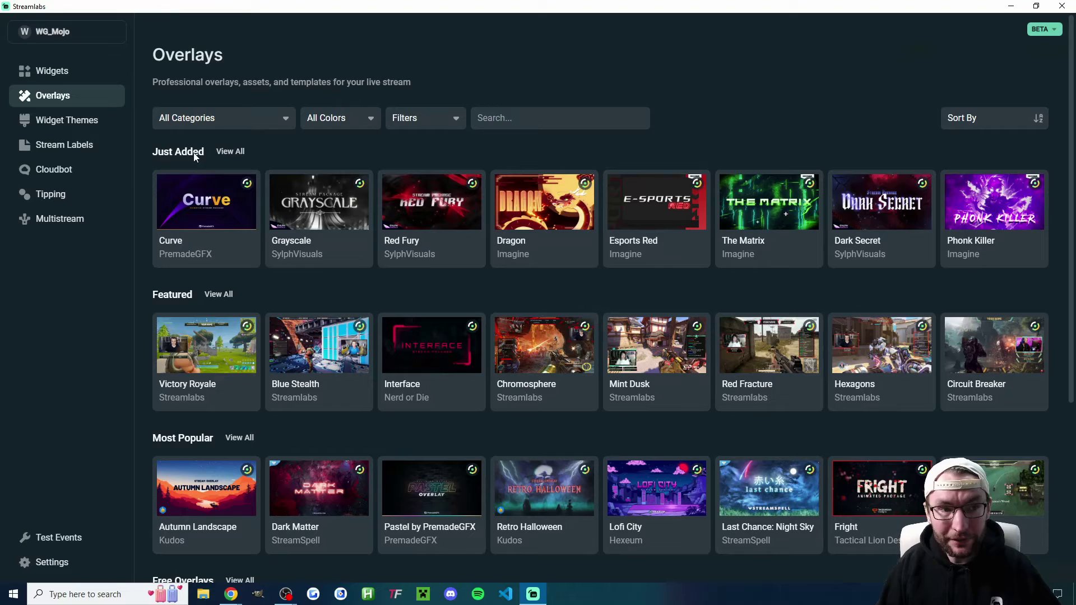
# Open the Red Fury Alert Box widget theme and send a YouTube test alert
pyautogui.click(79, 123)
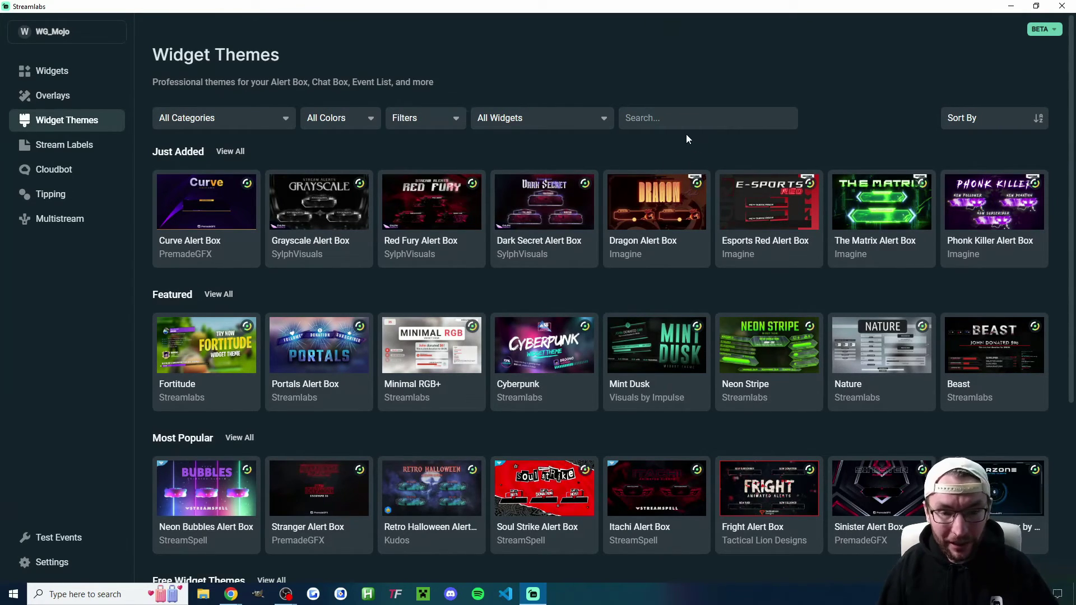
pyautogui.click(448, 227)
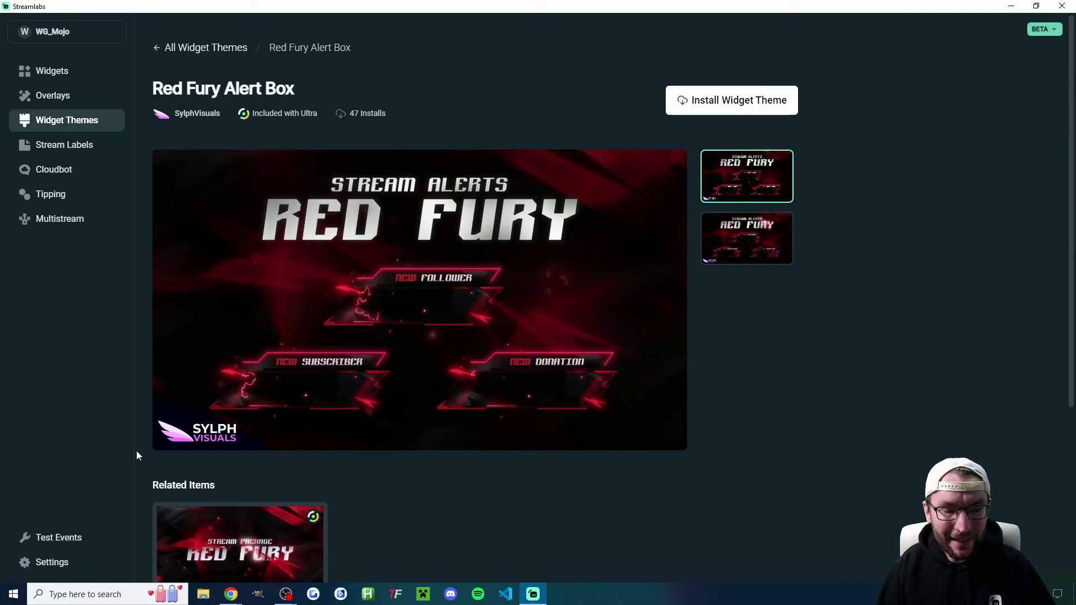
pyautogui.click(56, 540)
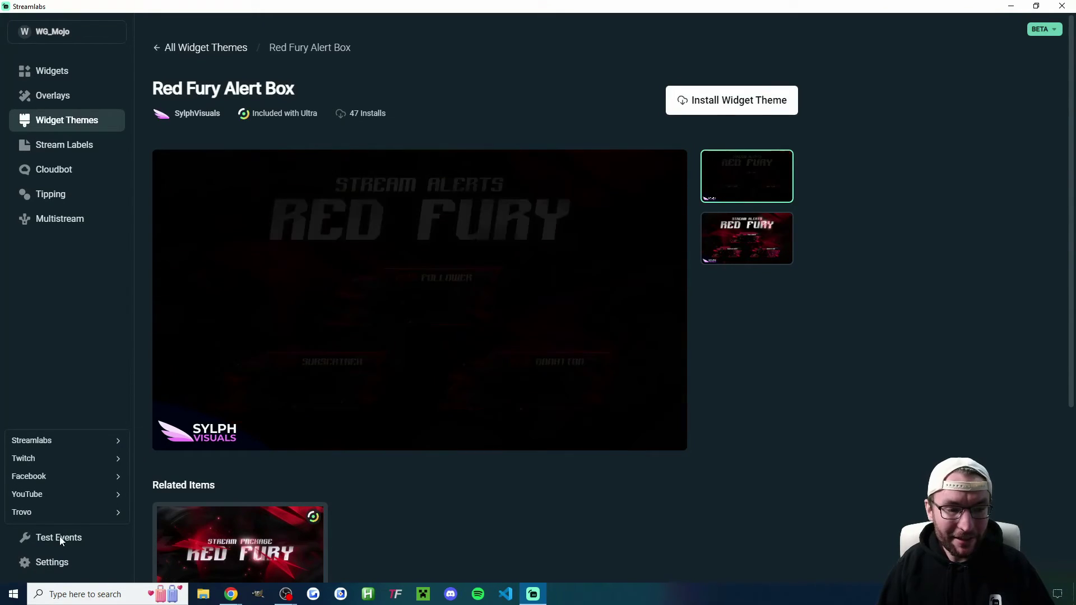
pyautogui.moveTo(52, 492)
pyautogui.click(152, 497)
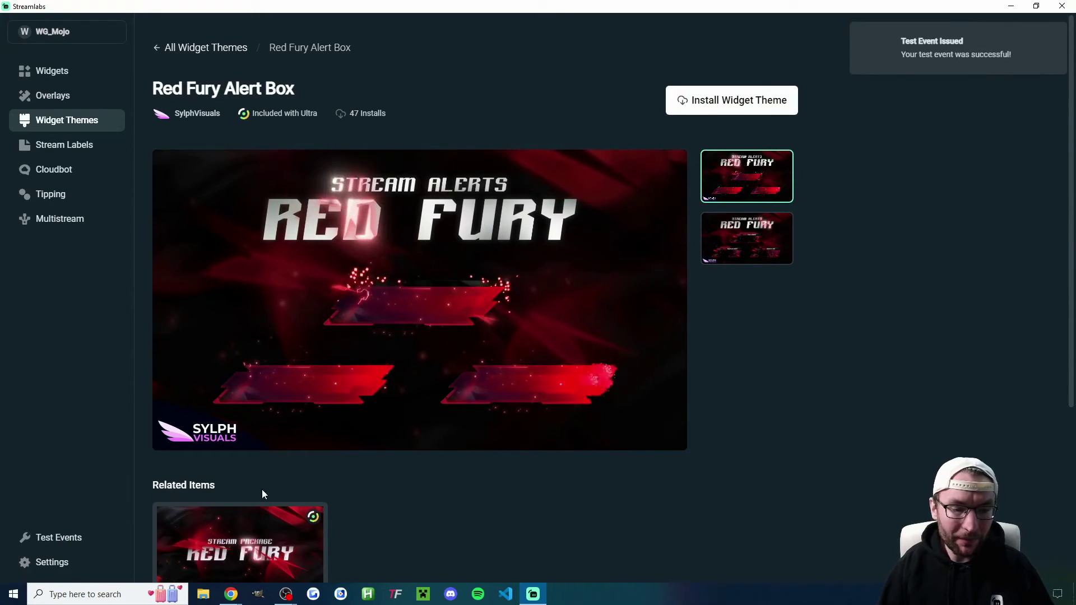
# Scale Alertbox (5) up over the top of the vertical canvas and replay a subscription alert
pyautogui.click(286, 594)
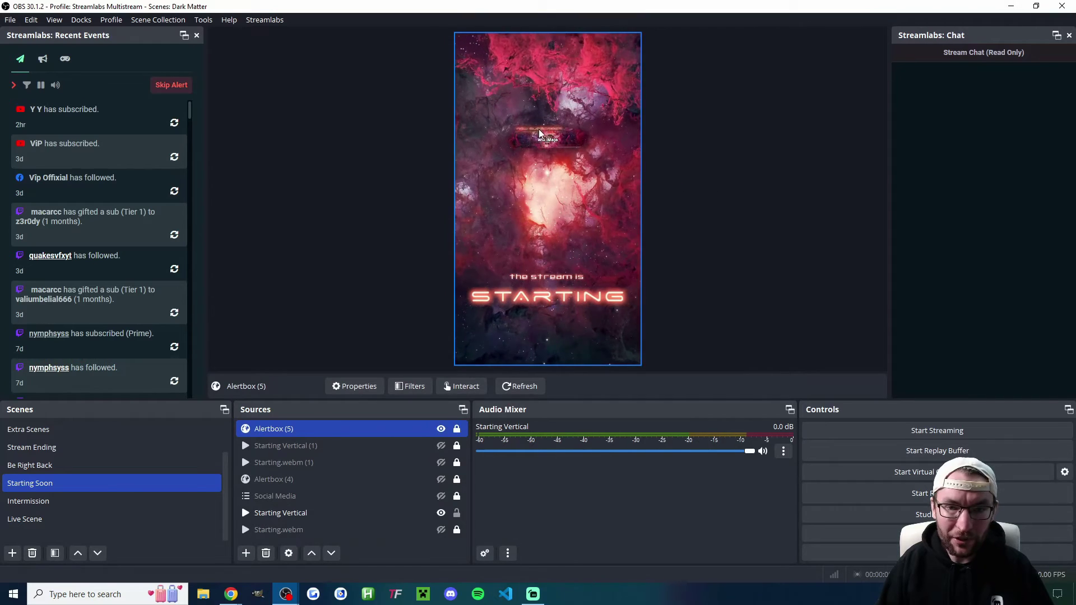
pyautogui.click(539, 134)
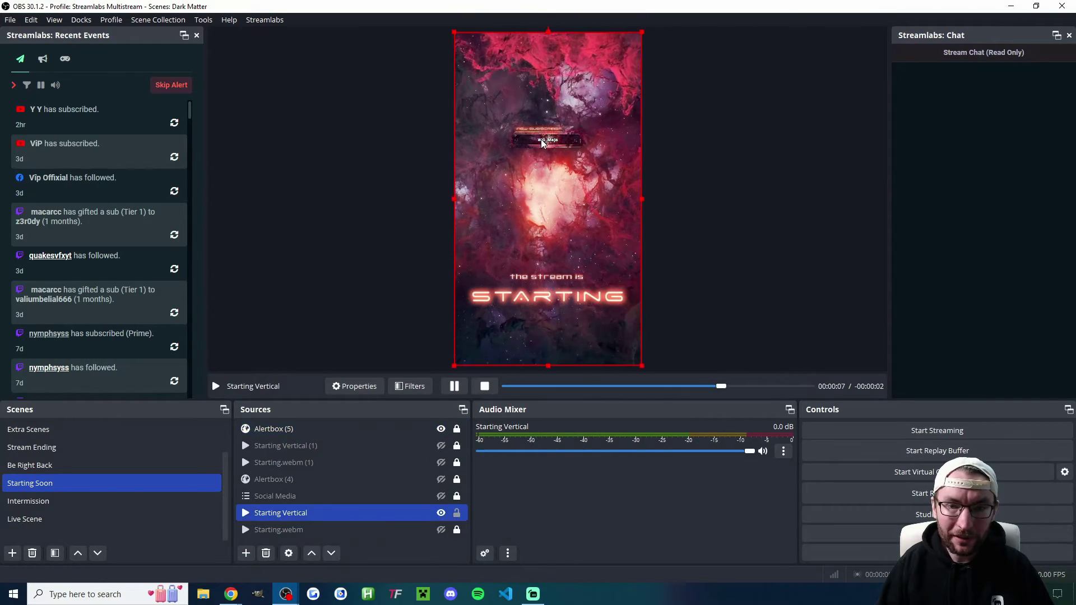
pyautogui.click(457, 431)
pyautogui.moveTo(617, 192); pyautogui.dragTo(702, 255)
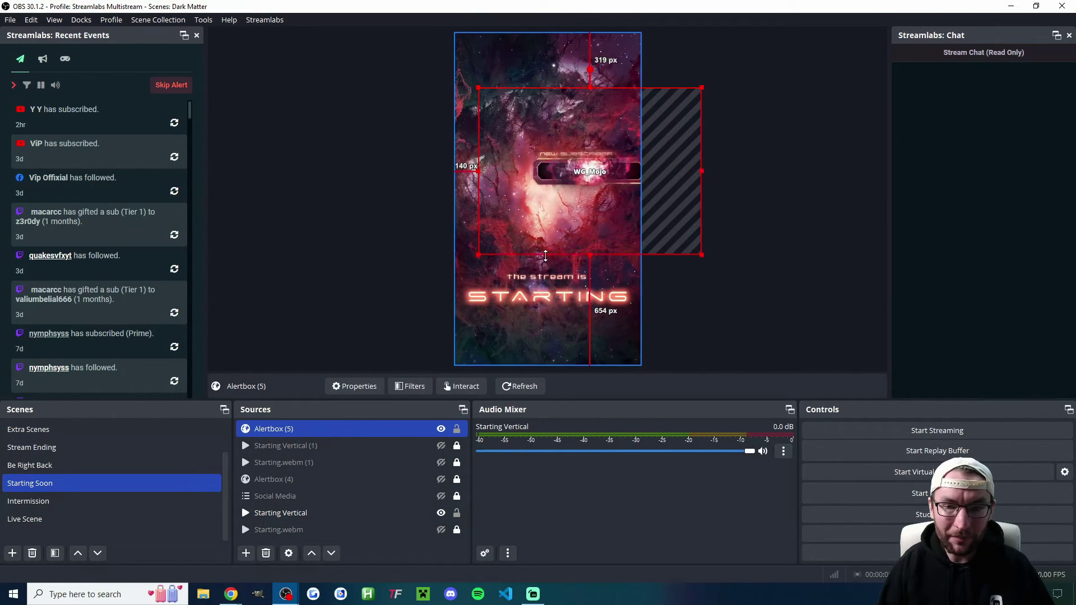
pyautogui.moveTo(545, 255); pyautogui.dragTo(506, 234)
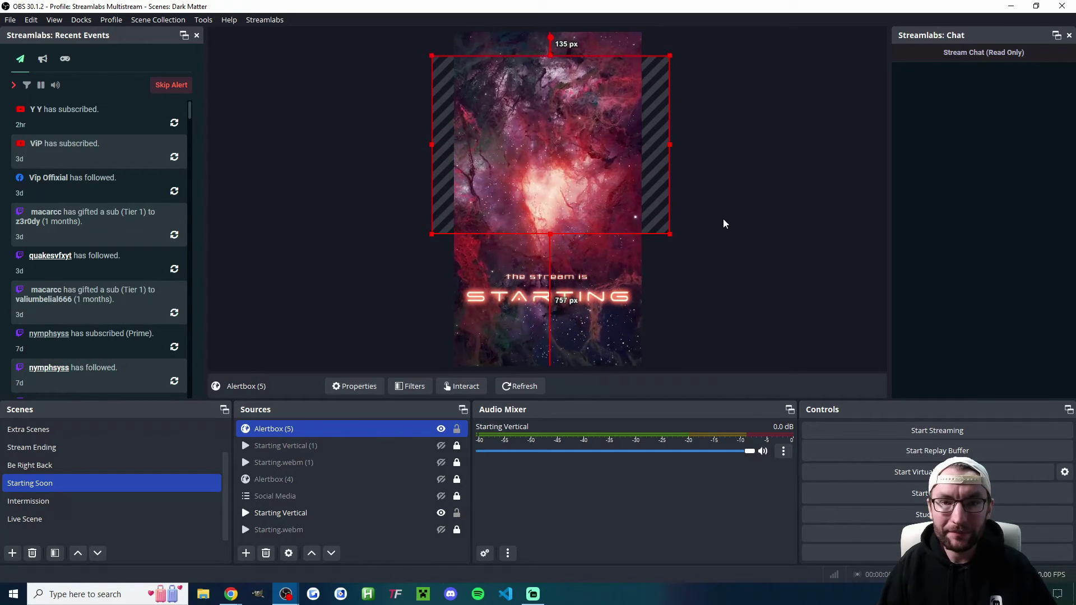
pyautogui.click(173, 123)
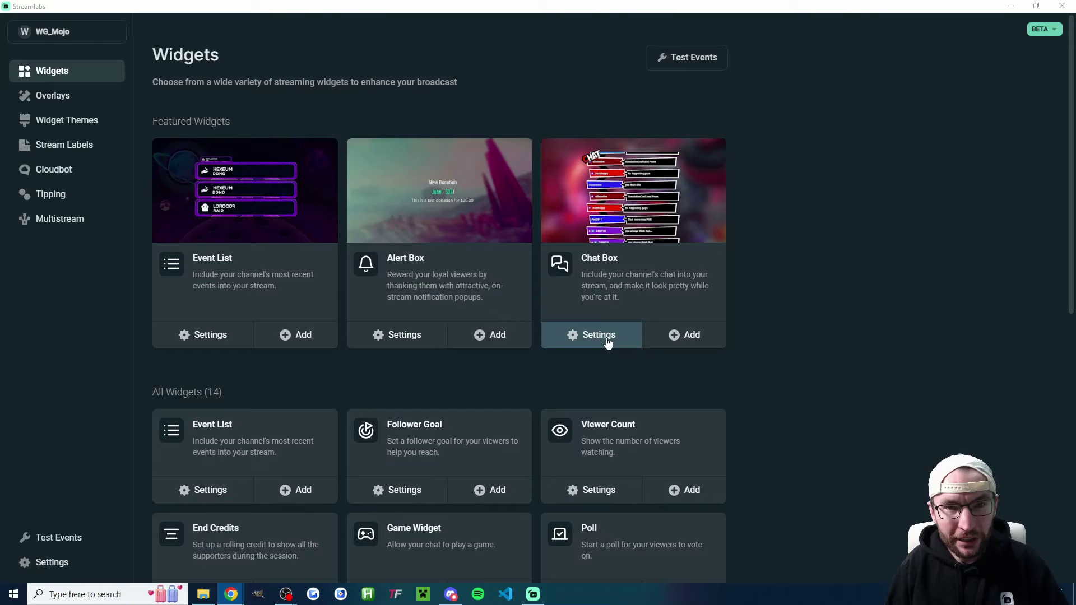
# Add a Chat Box widget, move Chat Box (2) toward the canvas middle, and edit its height
pyautogui.click(689, 335)
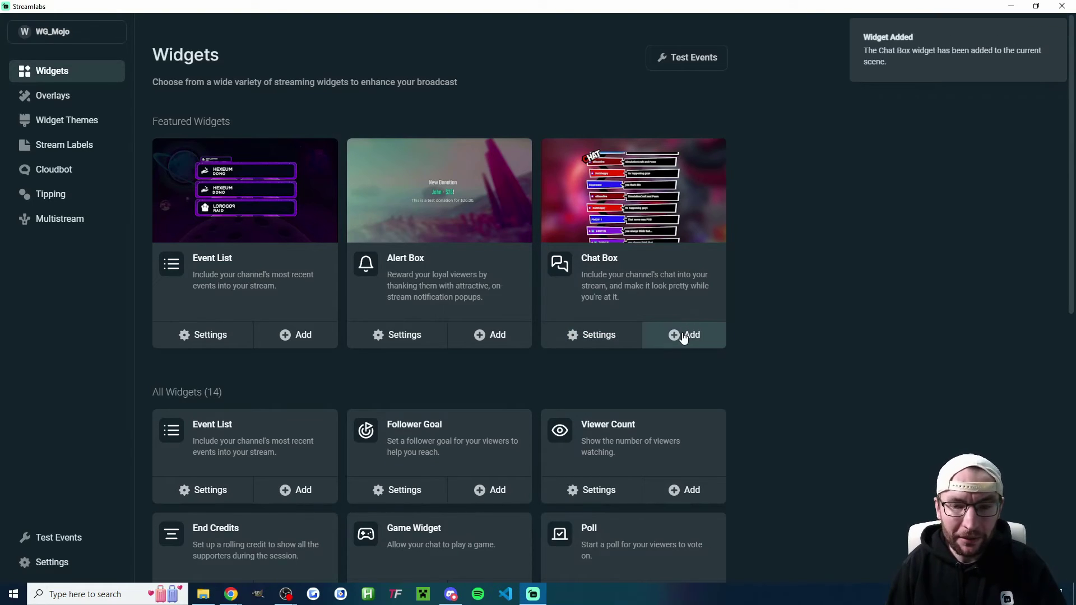
pyautogui.hotkey('alt', 'Tab')
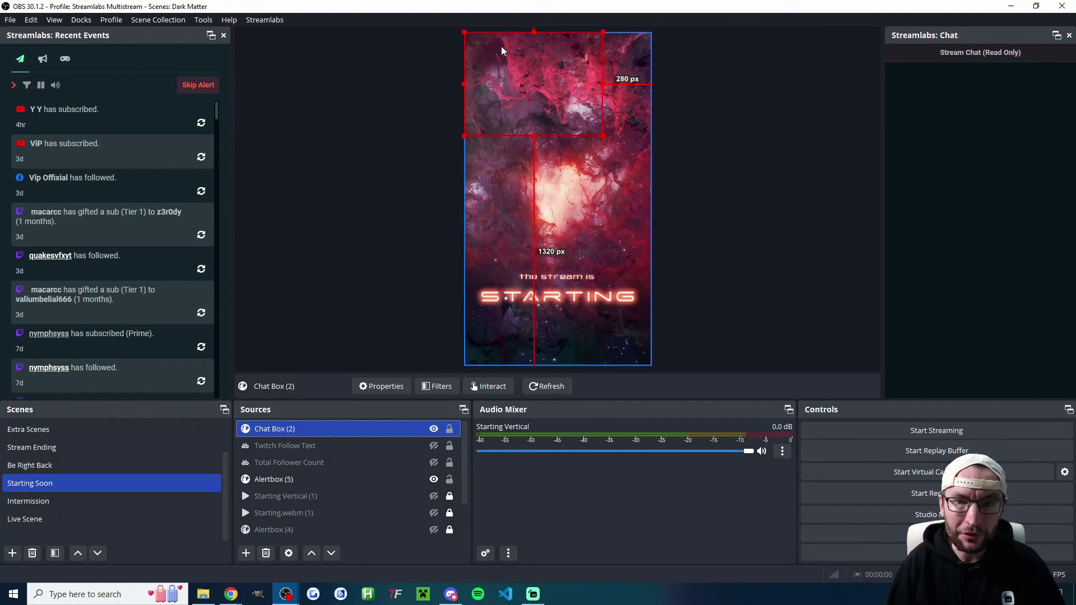
pyautogui.moveTo(499, 46); pyautogui.dragTo(526, 142)
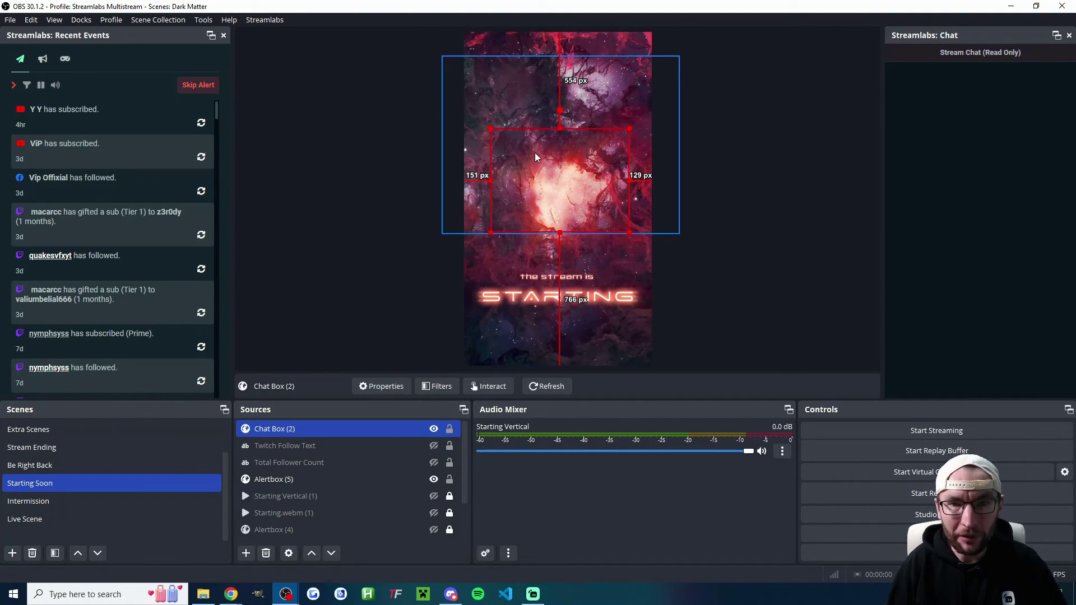
pyautogui.click(362, 388)
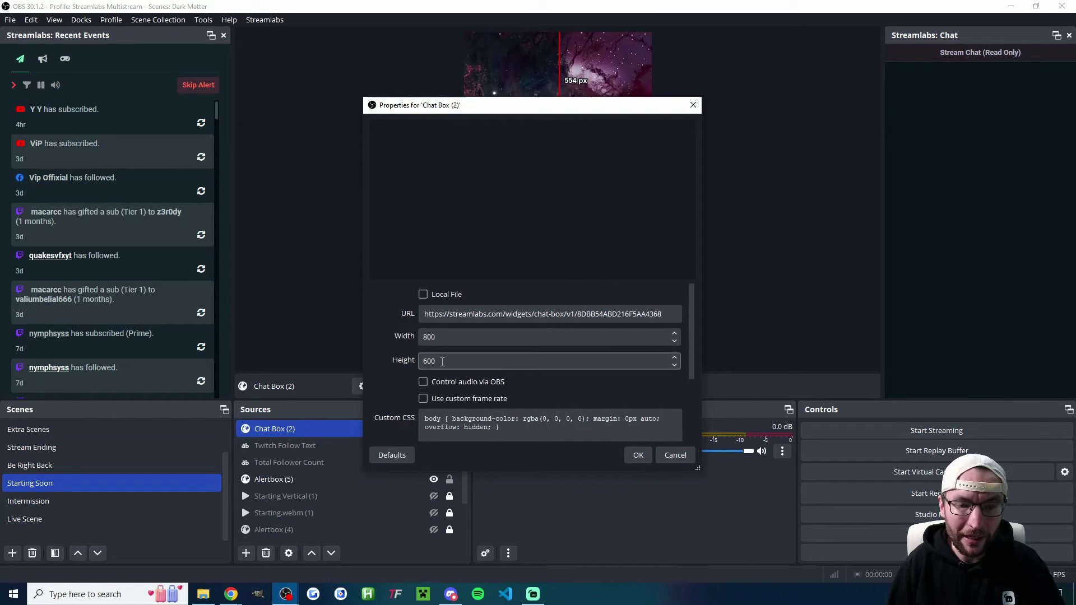
pyautogui.doubleClick(430, 361)
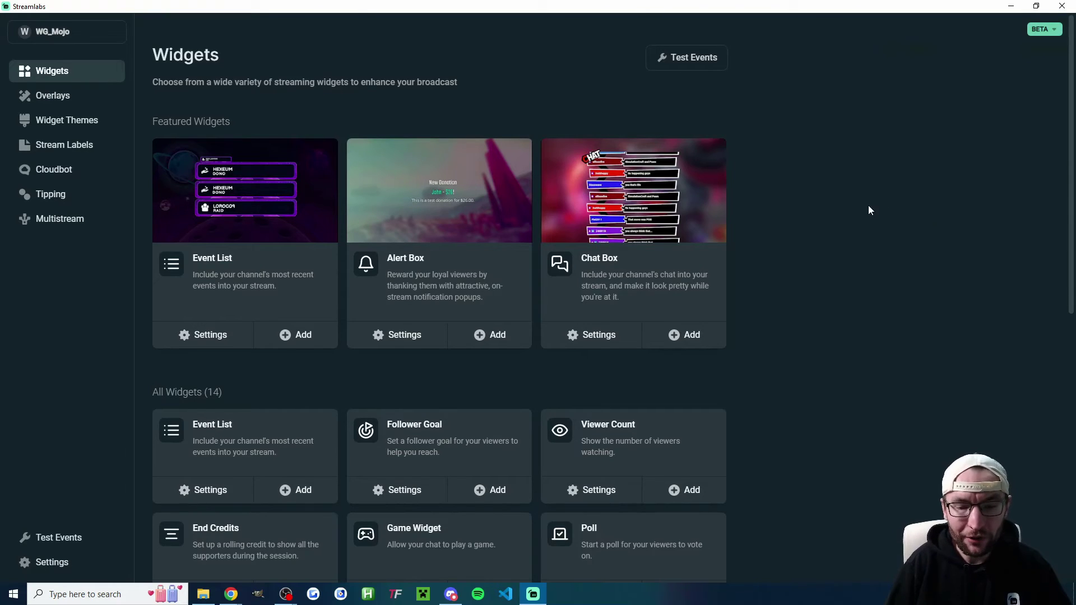
# Copy the tip page URL and open Cloudbot management on streamlabs.com
pyautogui.scroll(-5, 869, 207)
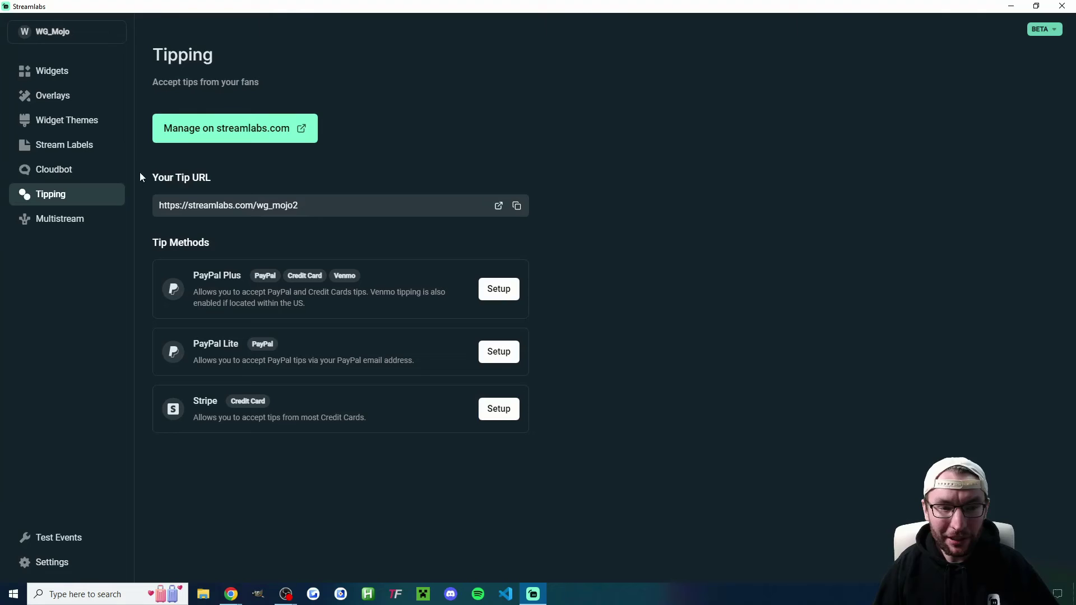
pyautogui.click(516, 207)
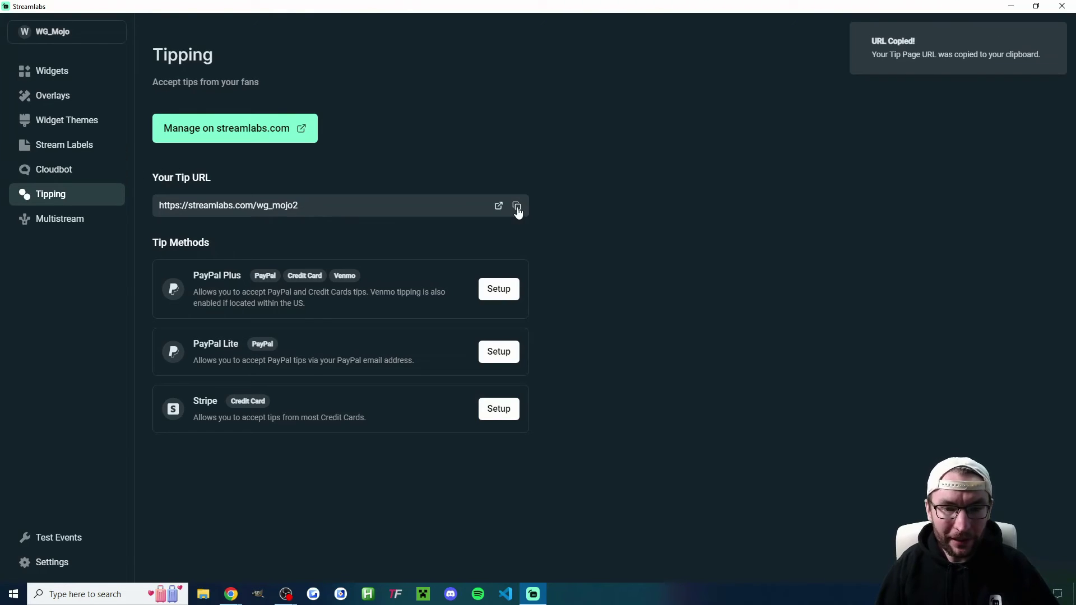
pyautogui.click(87, 181)
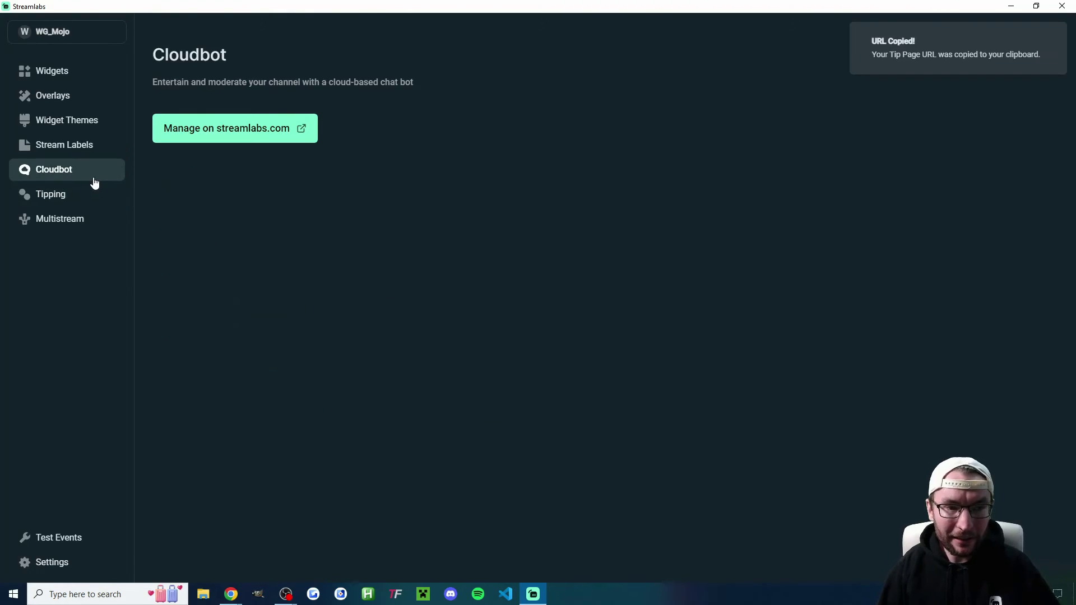
pyautogui.click(270, 134)
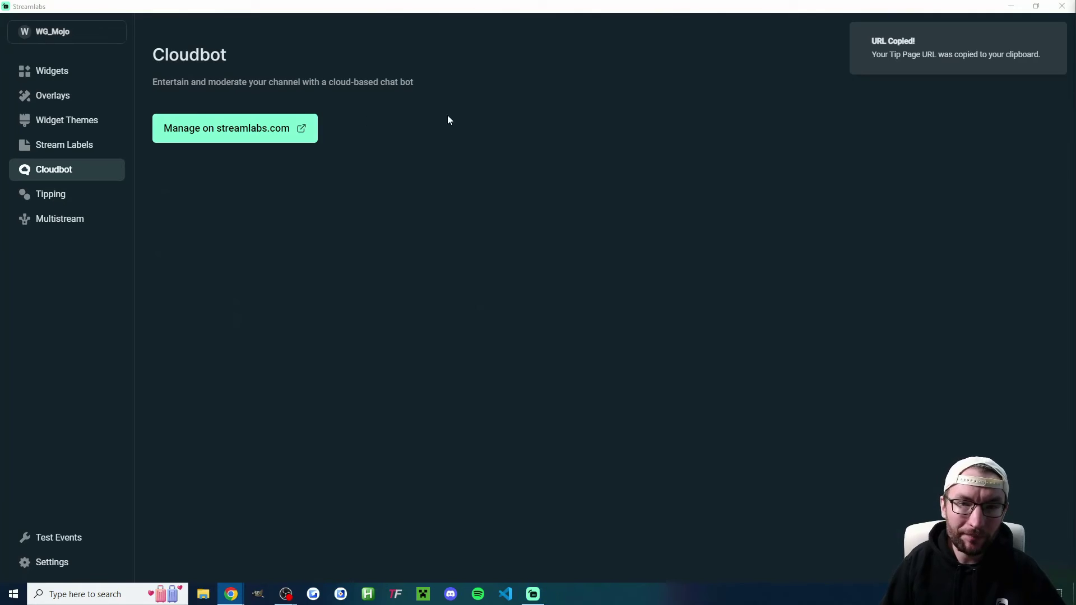
pyautogui.click(975, 93)
# Switch the Streamlabs dashboard to the YouTube platform
pyautogui.click(906, 168)
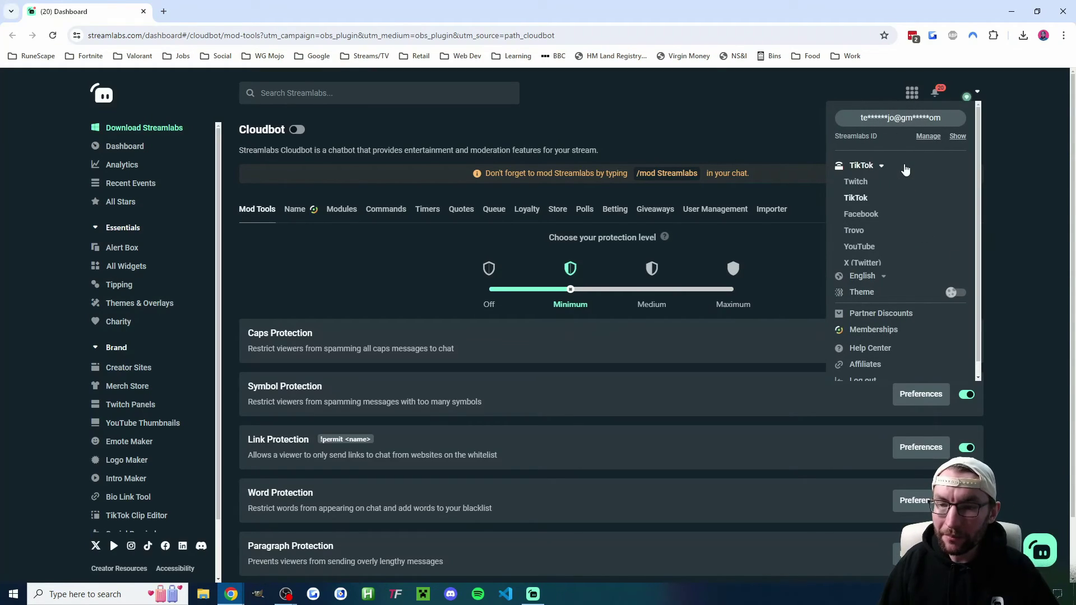
pyautogui.click(870, 249)
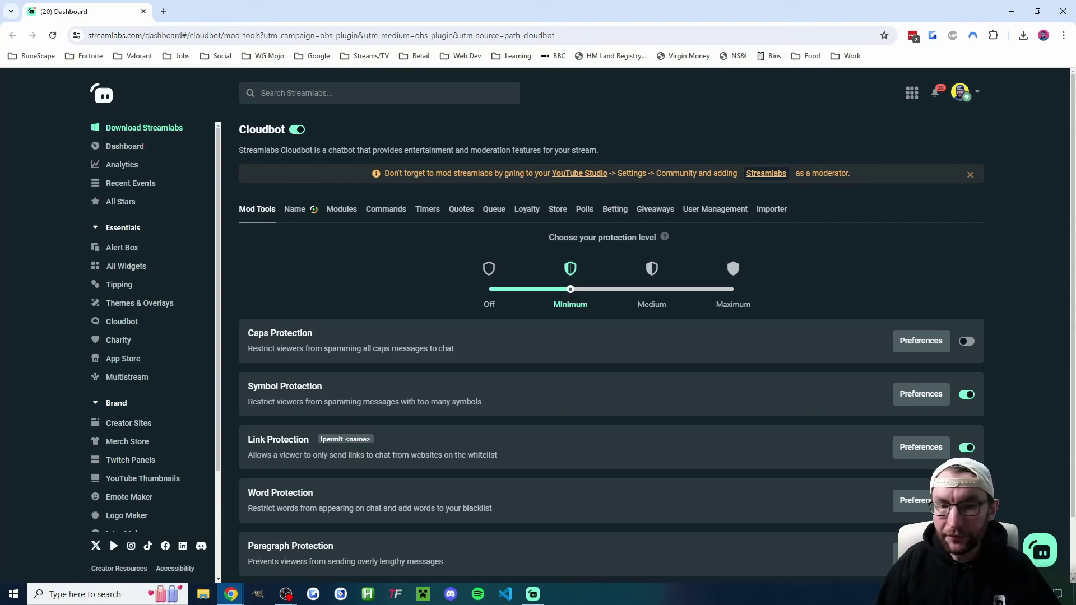
pyautogui.tripleClick(510, 171)
pyautogui.click(633, 148)
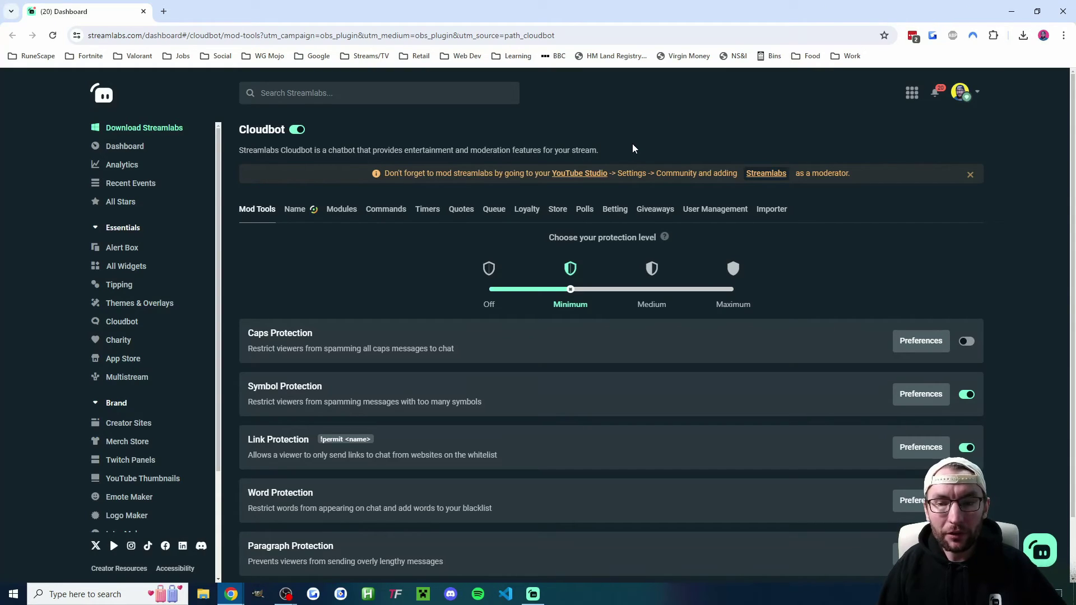
# Search the custom Cloudbot commands for !donate and open it for editing
pyautogui.click(399, 220)
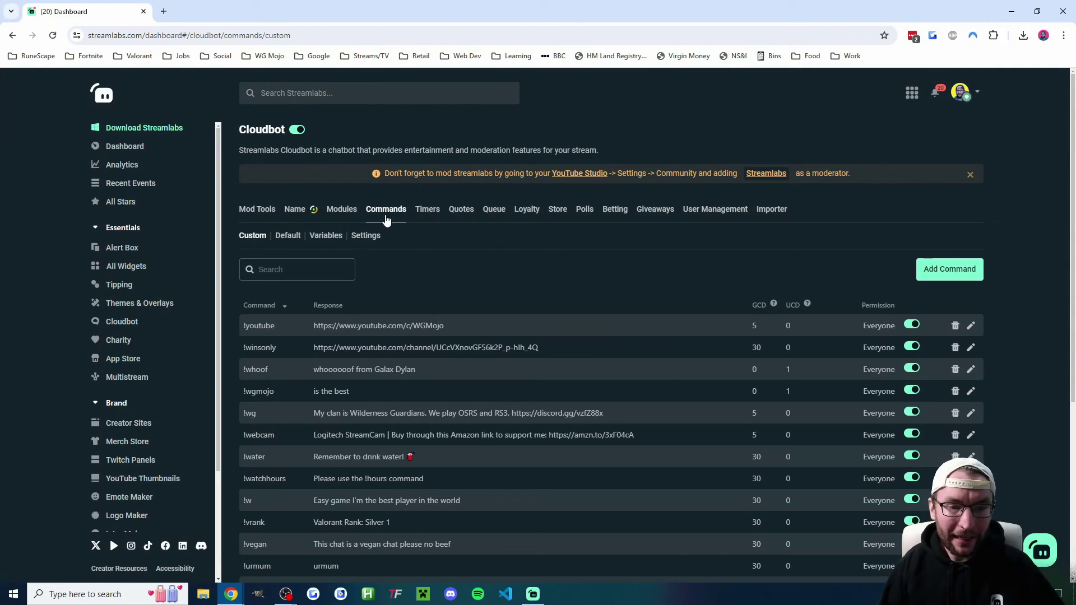
pyautogui.click(300, 270)
pyautogui.write('!donate')
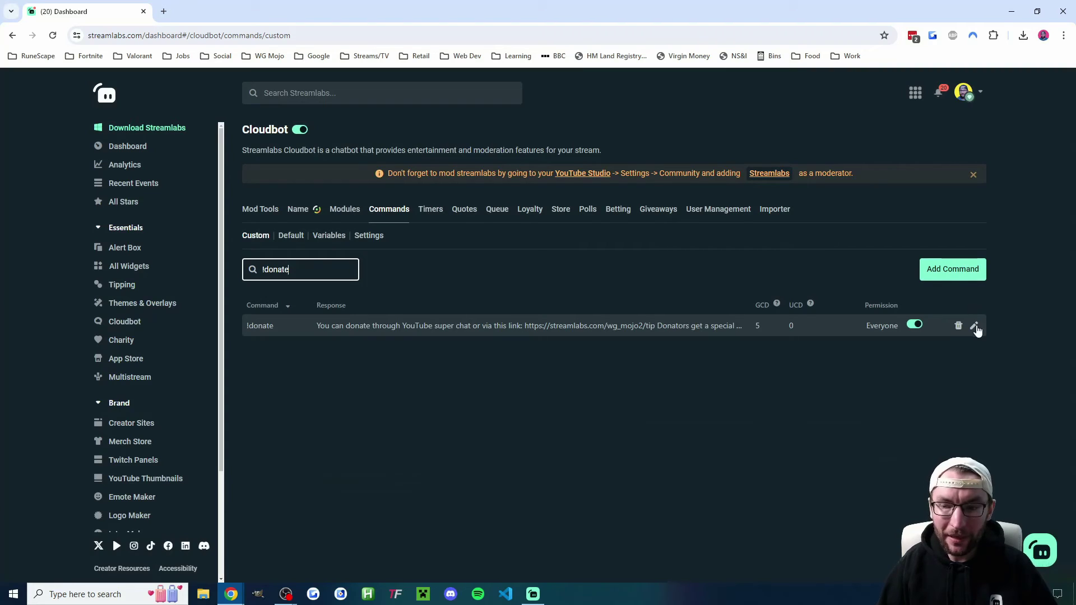
pyautogui.click(976, 327)
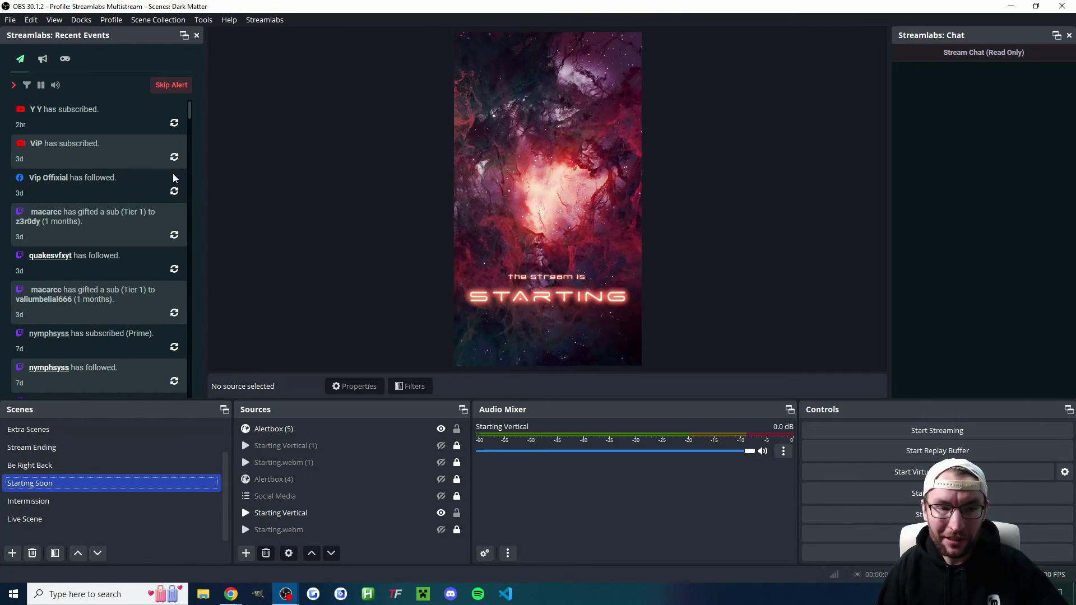
# Add a new Total Follower Count stream label from the Followers list to the scene
pyautogui.click(279, 22)
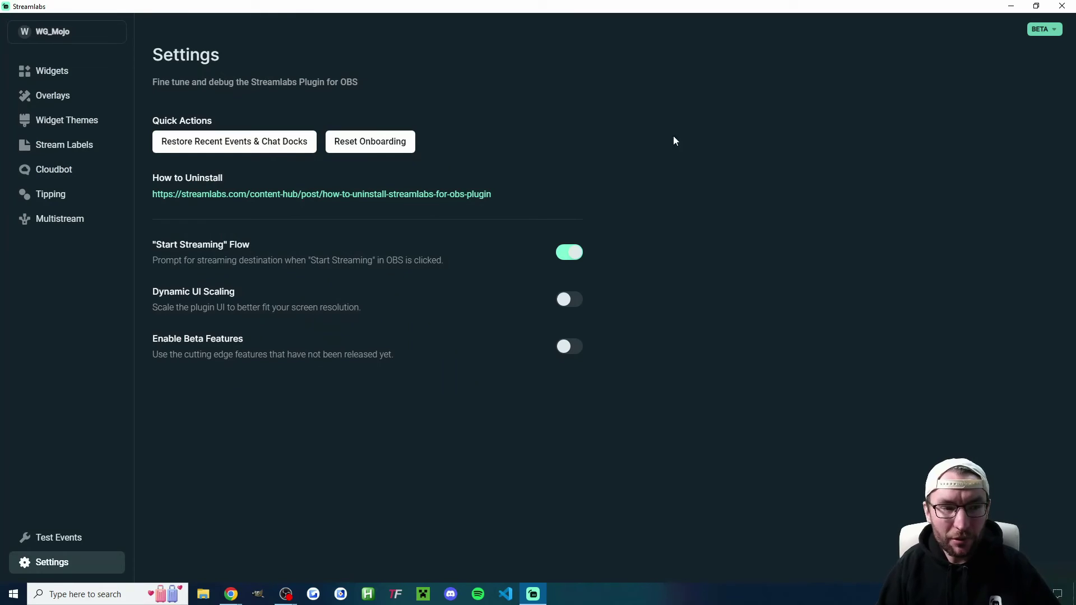
pyautogui.click(88, 150)
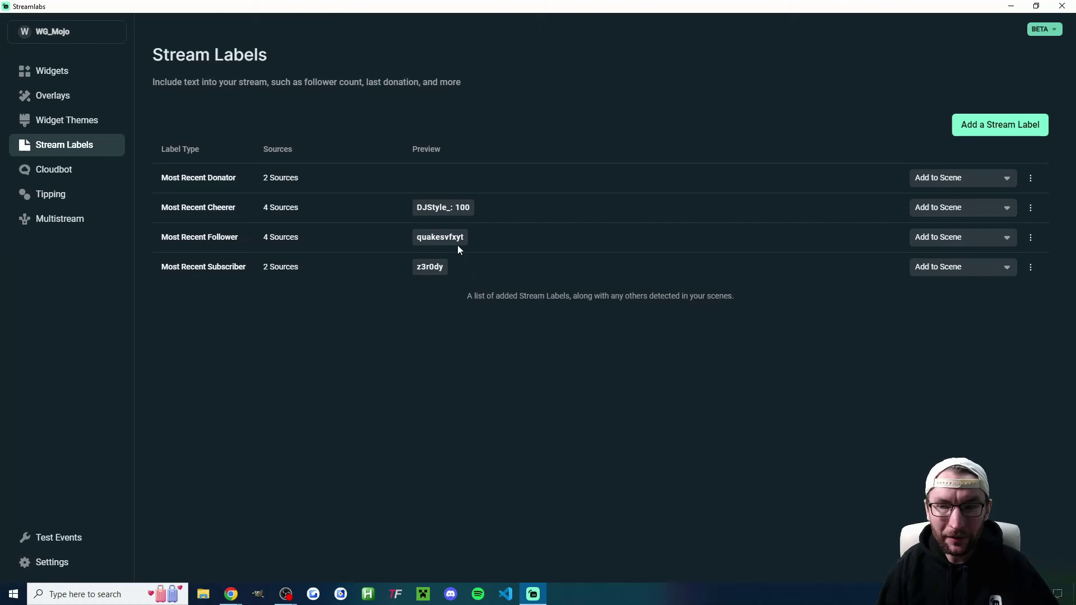
pyautogui.click(996, 126)
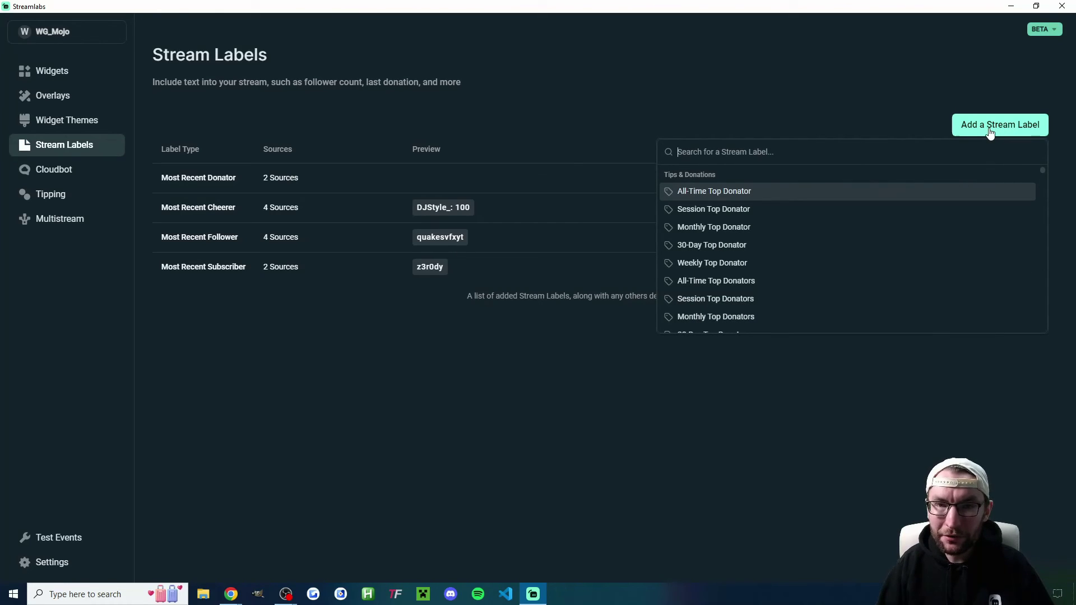
pyautogui.moveTo(1043, 171); pyautogui.dragTo(1035, 322)
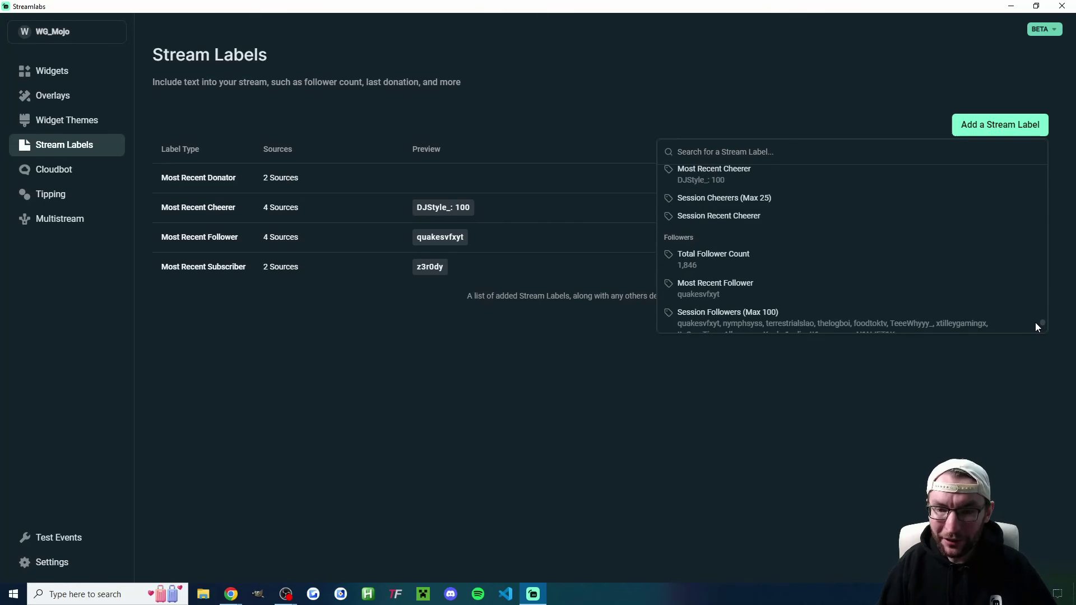
pyautogui.click(718, 255)
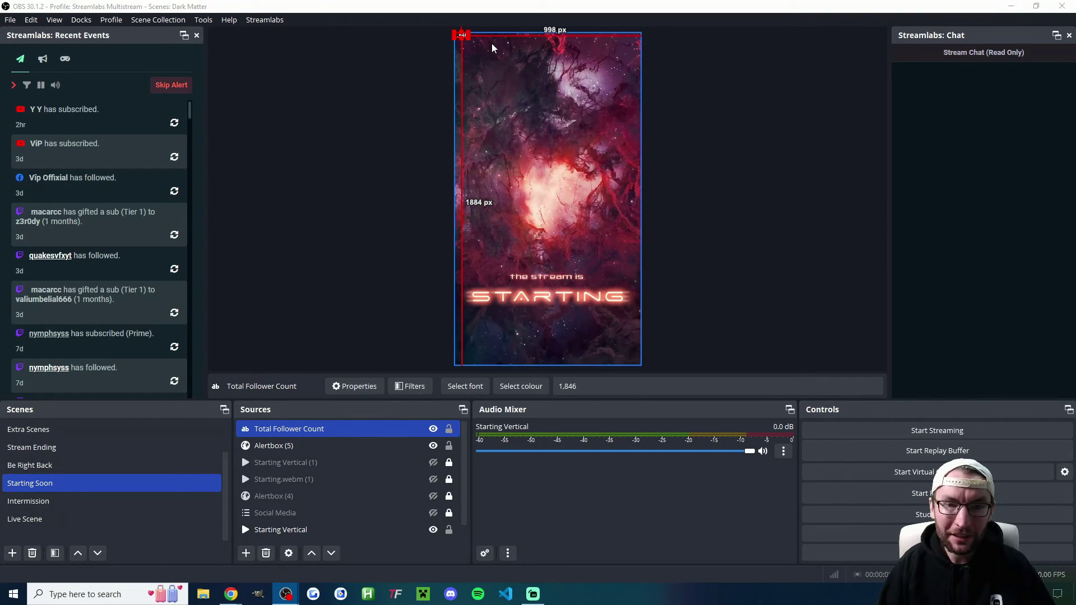
# Enlarge the follower count and add text source 'Twitch Follow Text' reading 'Twitch Follow Count'
pyautogui.moveTo(470, 39); pyautogui.dragTo(567, 63)
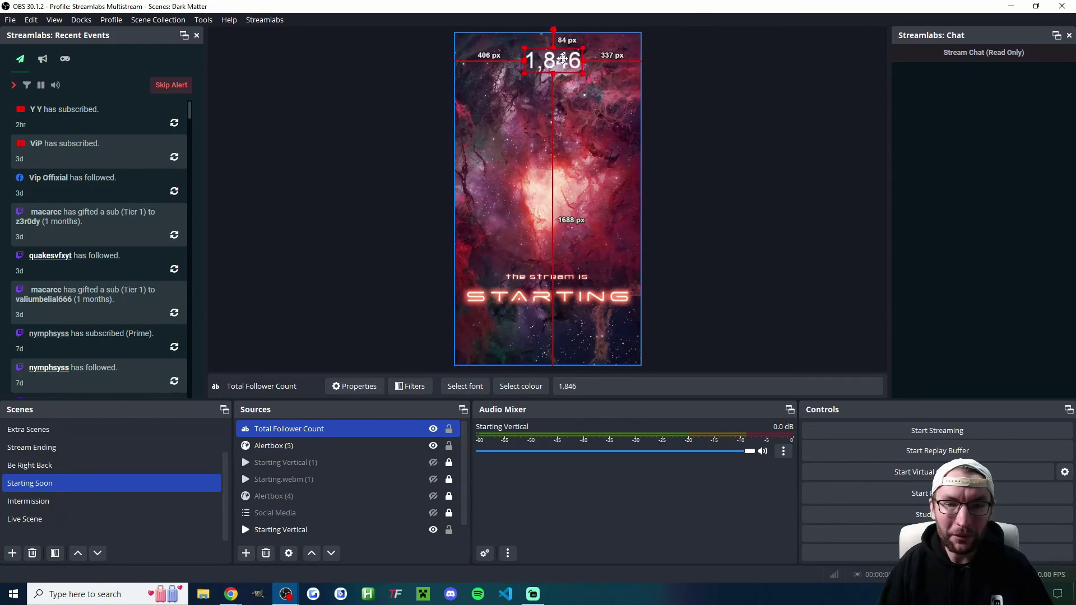
pyautogui.click(246, 554)
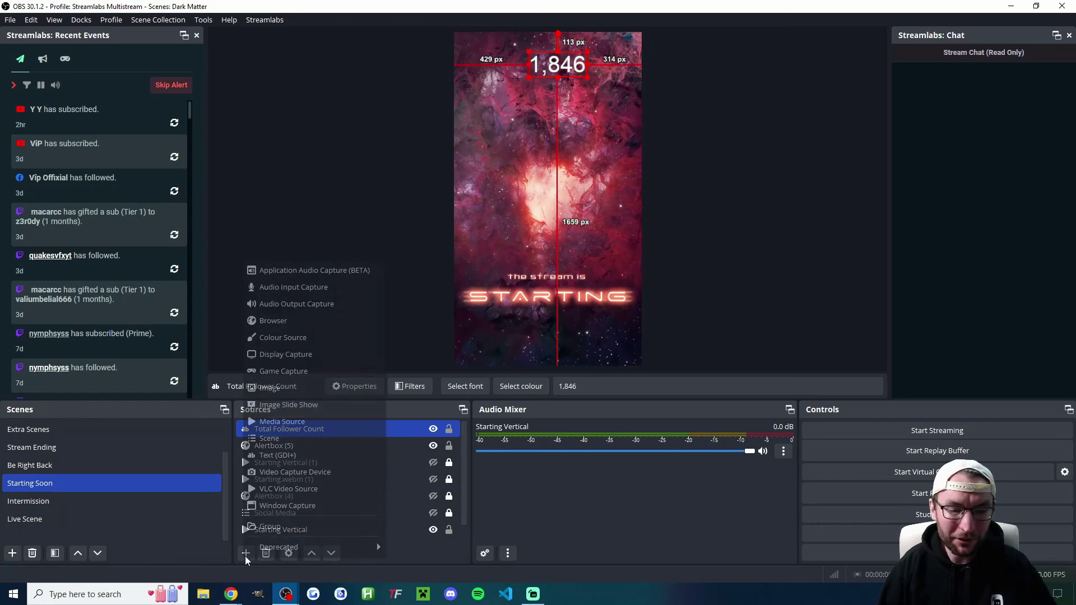
pyautogui.click(283, 455)
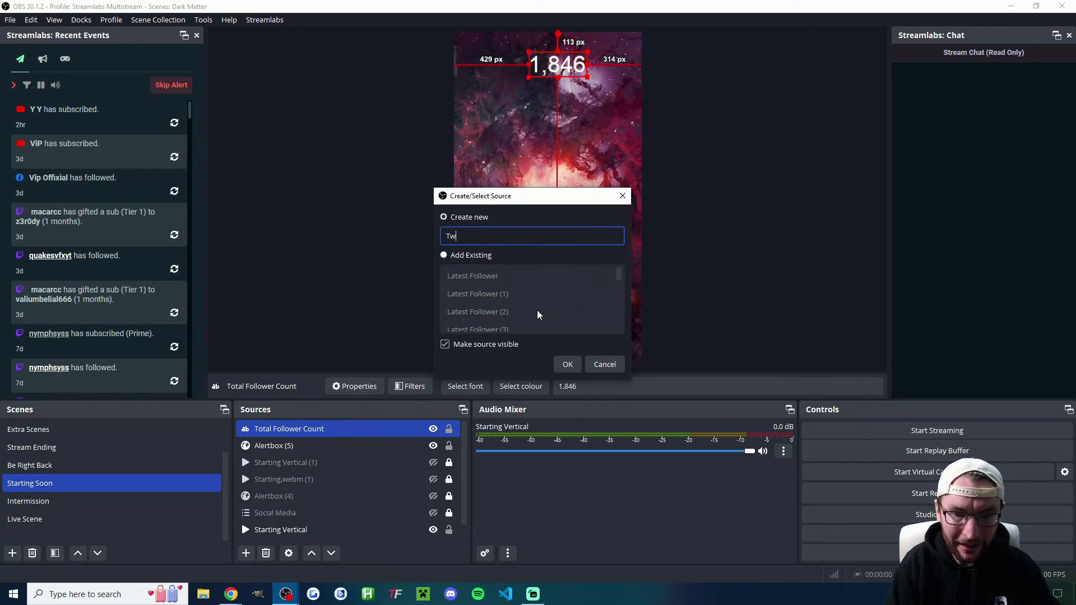
pyautogui.write('Twitch Follow Te')
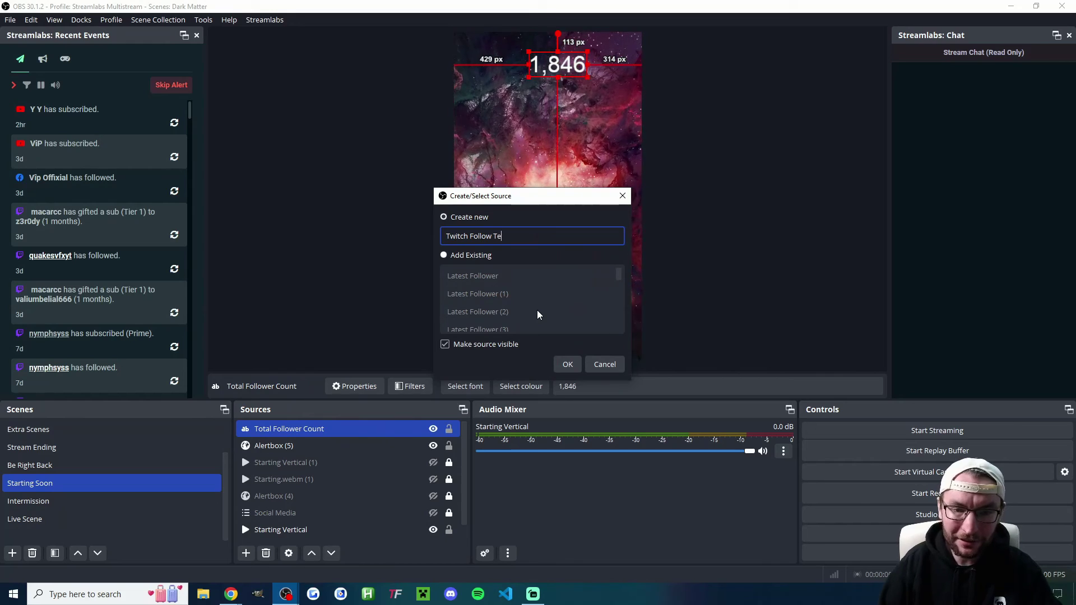
pyautogui.write('xt')
pyautogui.press('Return')
pyautogui.click(558, 350)
pyautogui.write('Twitch Follow Count')
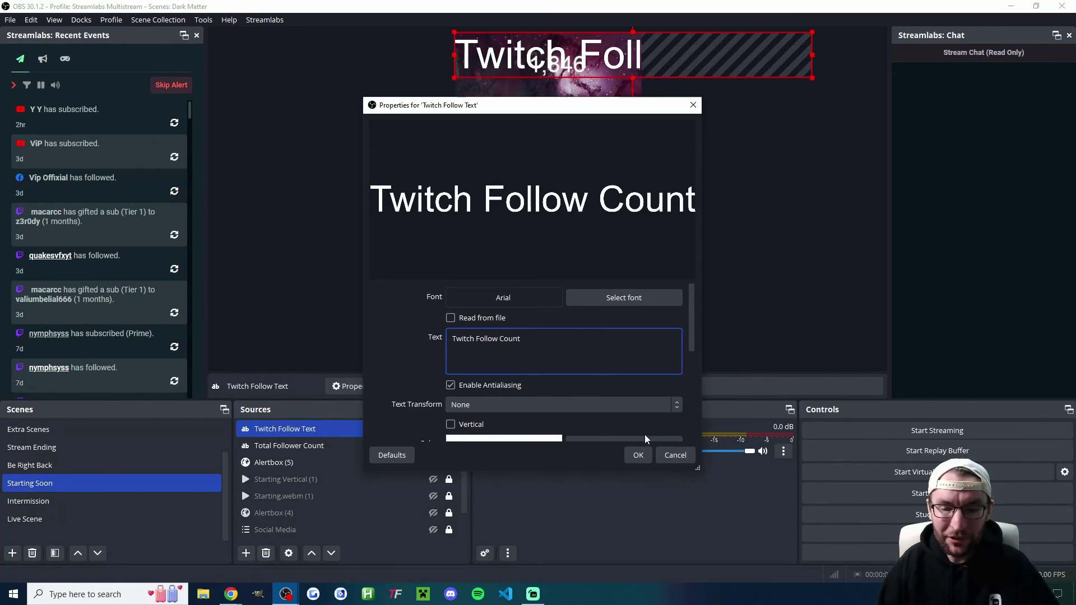
pyautogui.click(638, 455)
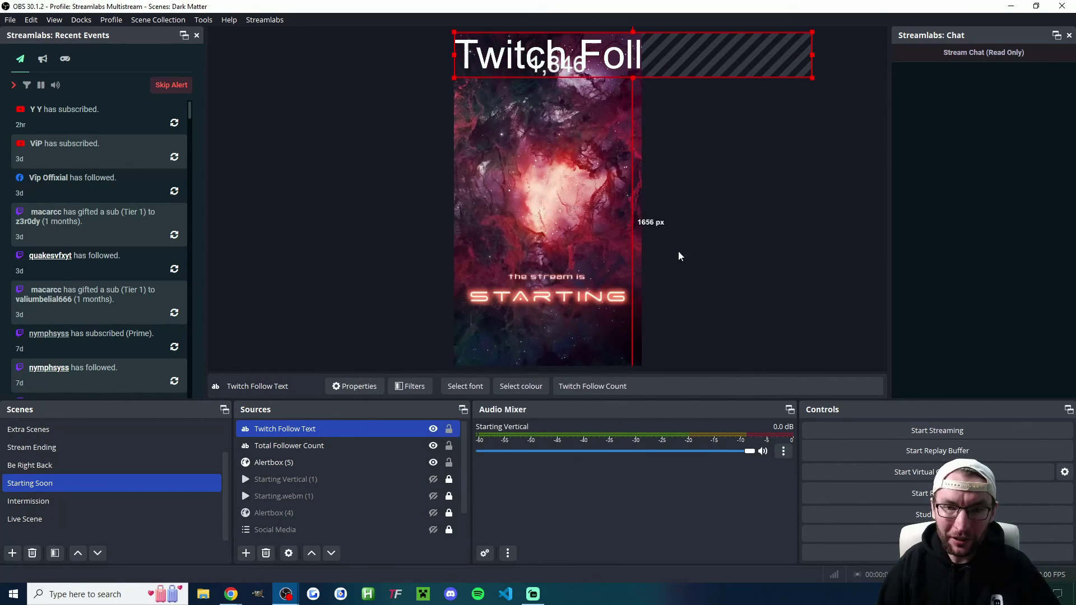
# Shrink the Twitch Follow Text box and hide it, then reselect Total Follower Count
pyautogui.moveTo(816, 64); pyautogui.dragTo(556, 51)
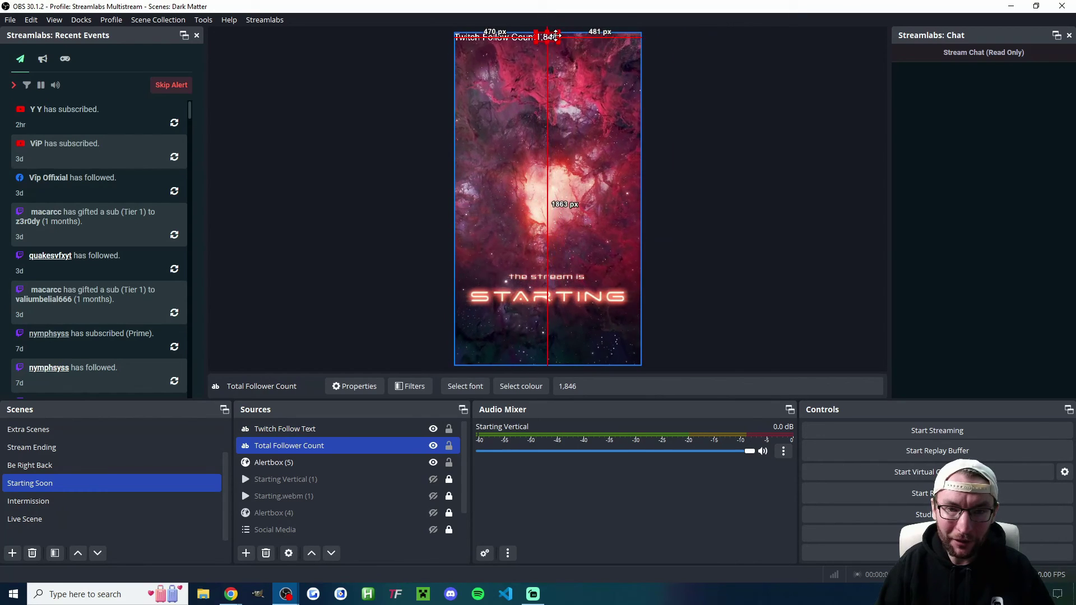
pyautogui.click(694, 90)
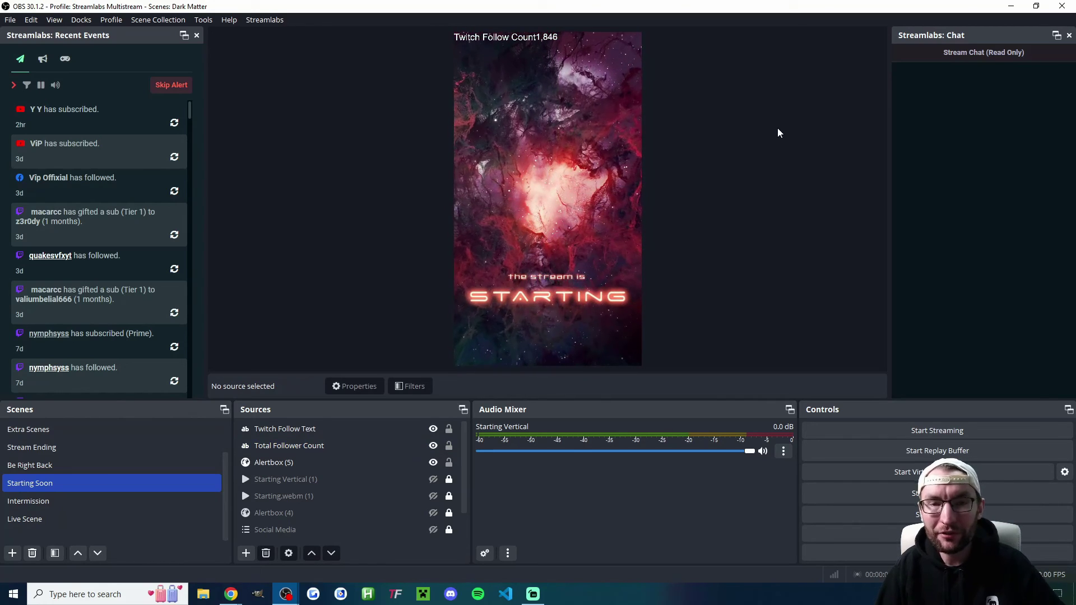
pyautogui.click(440, 429)
pyautogui.click(434, 429)
pyautogui.click(434, 448)
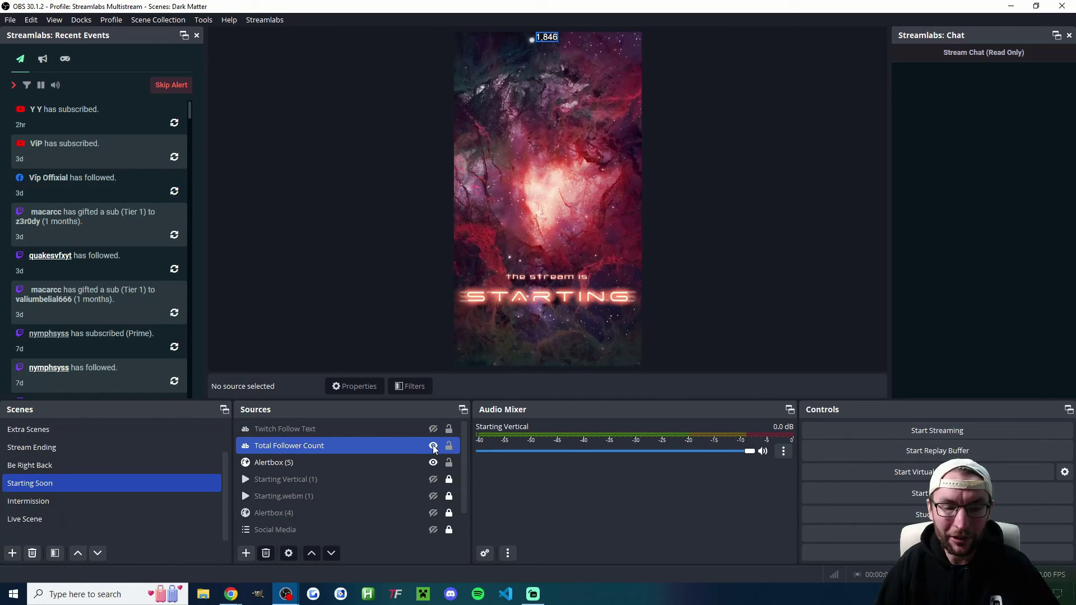
pyautogui.hotkey('alt', 'Tab')
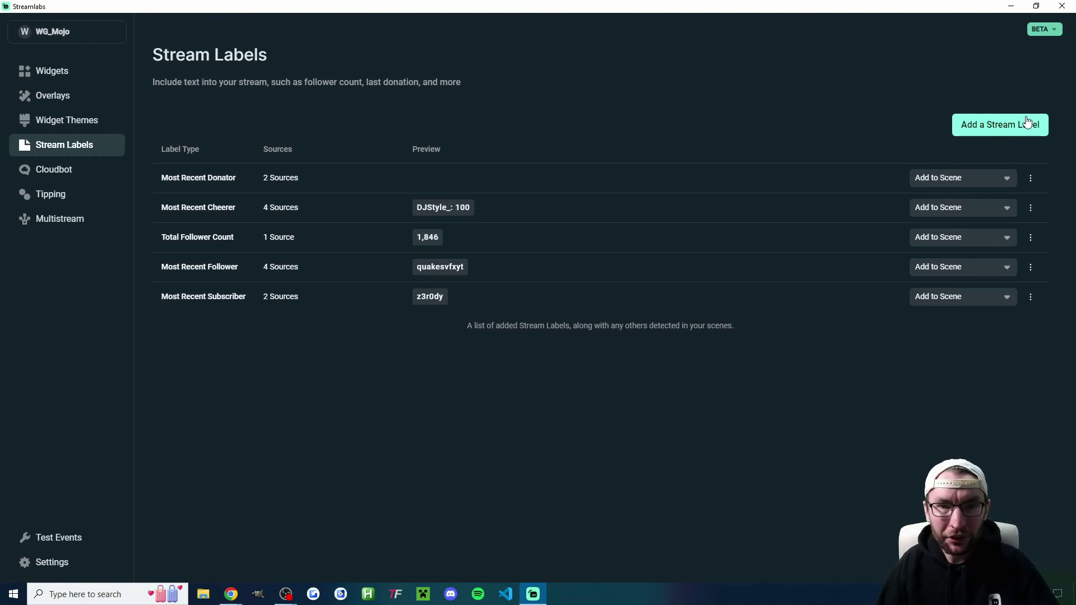
# Change the Total Follower Count label format to 'Total Follower Count: {count}' and save
pyautogui.hotkey('alt', 'Tab')
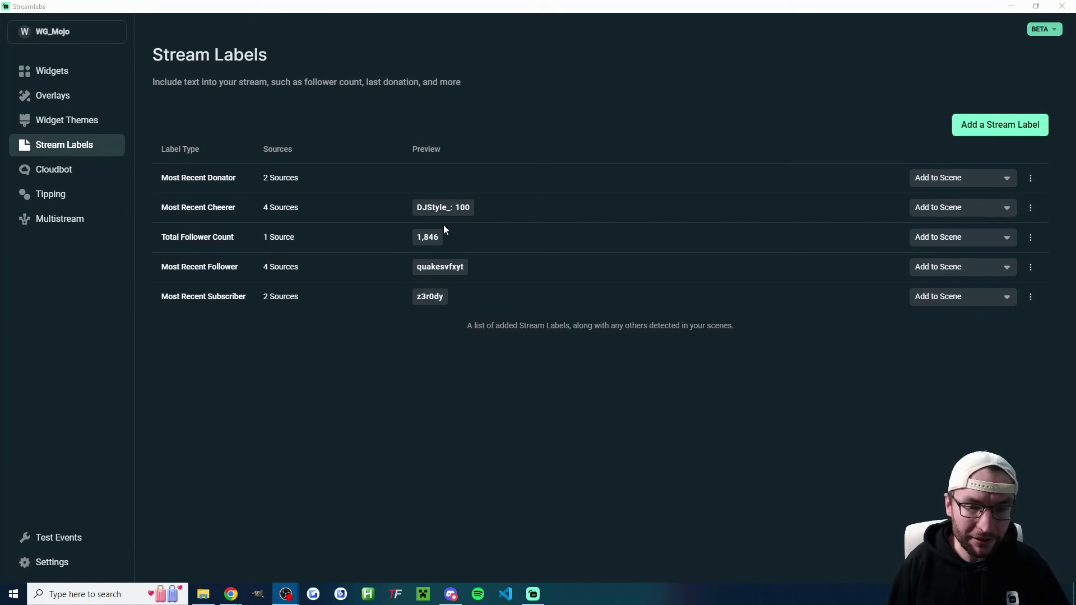
pyautogui.click(1030, 238)
pyautogui.click(1014, 258)
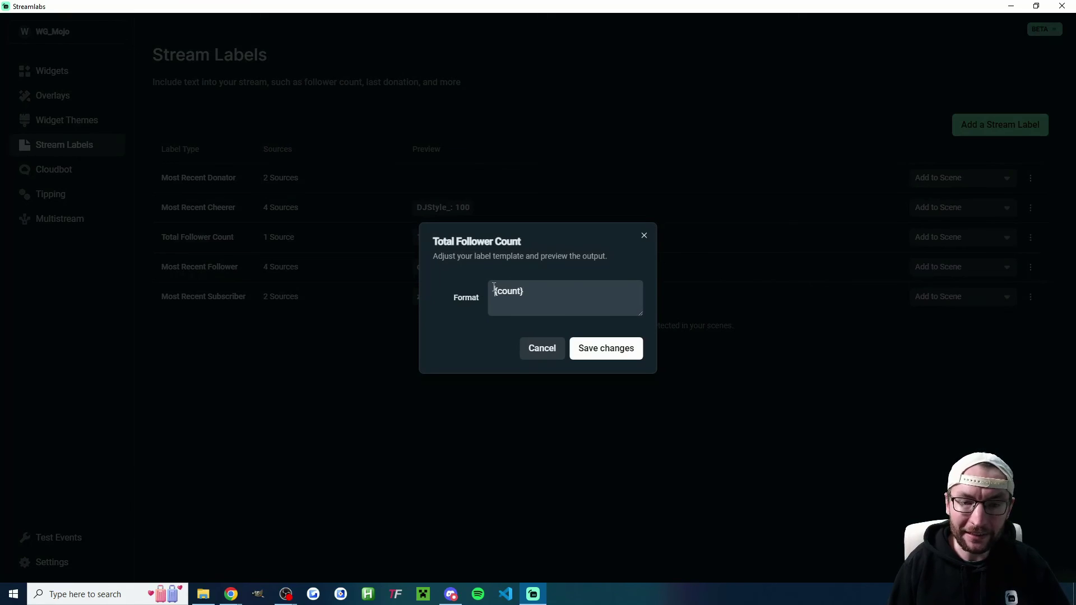
pyautogui.write('Total Follower Count:')
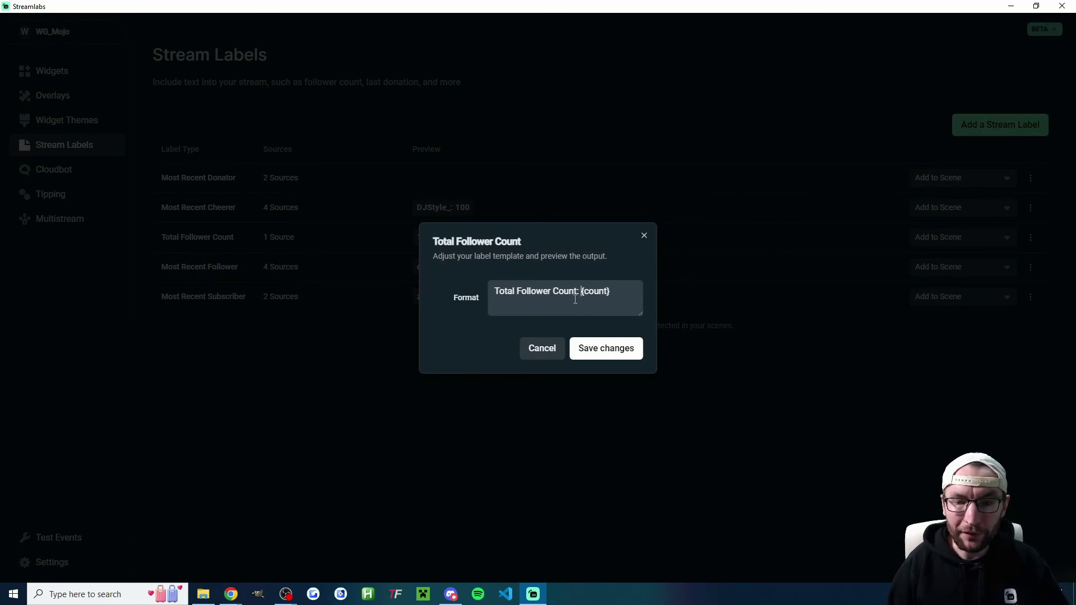
pyautogui.moveTo(579, 291); pyautogui.dragTo(495, 291)
pyautogui.click(606, 292)
pyautogui.moveTo(625, 292); pyautogui.dragTo(581, 292)
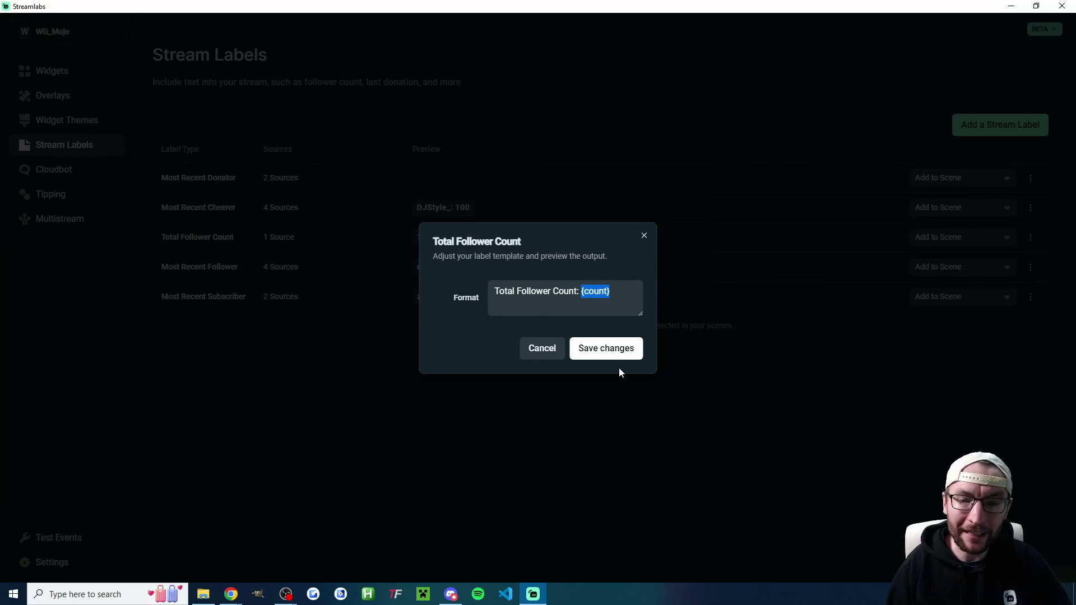
pyautogui.click(617, 348)
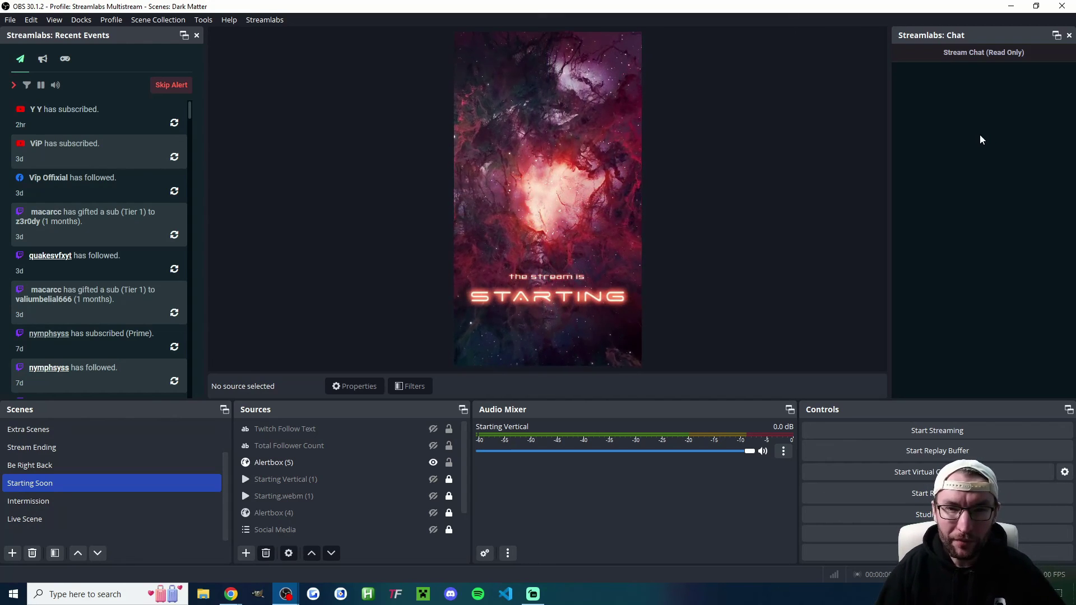
# Open the Custom Browser Docks list and edit the chat dock's URL cell
pyautogui.click(81, 20)
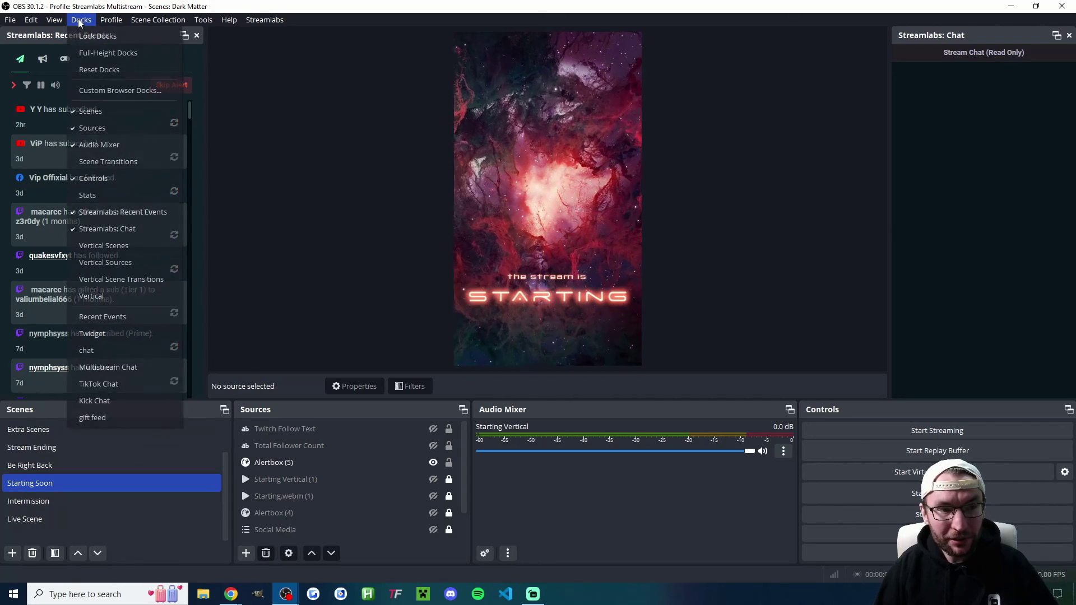
pyautogui.click(145, 91)
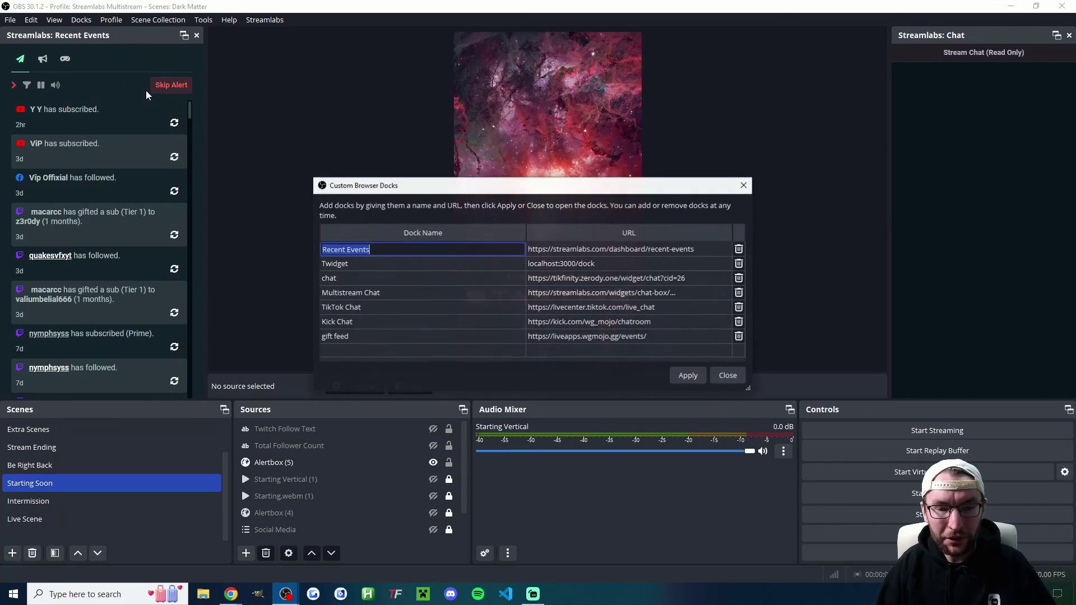
pyautogui.click(558, 350)
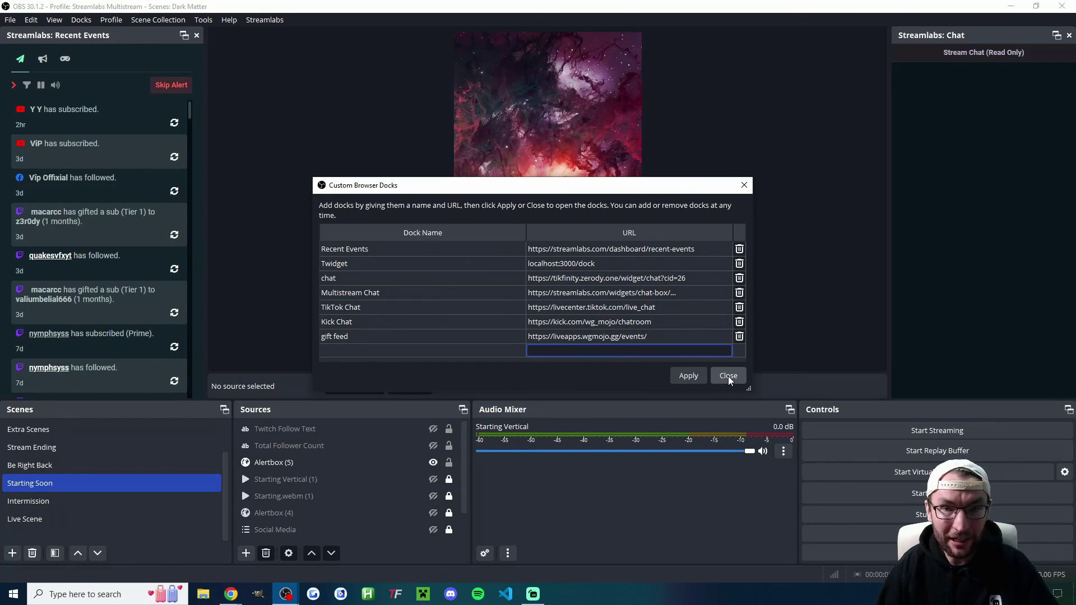
pyautogui.click(615, 278)
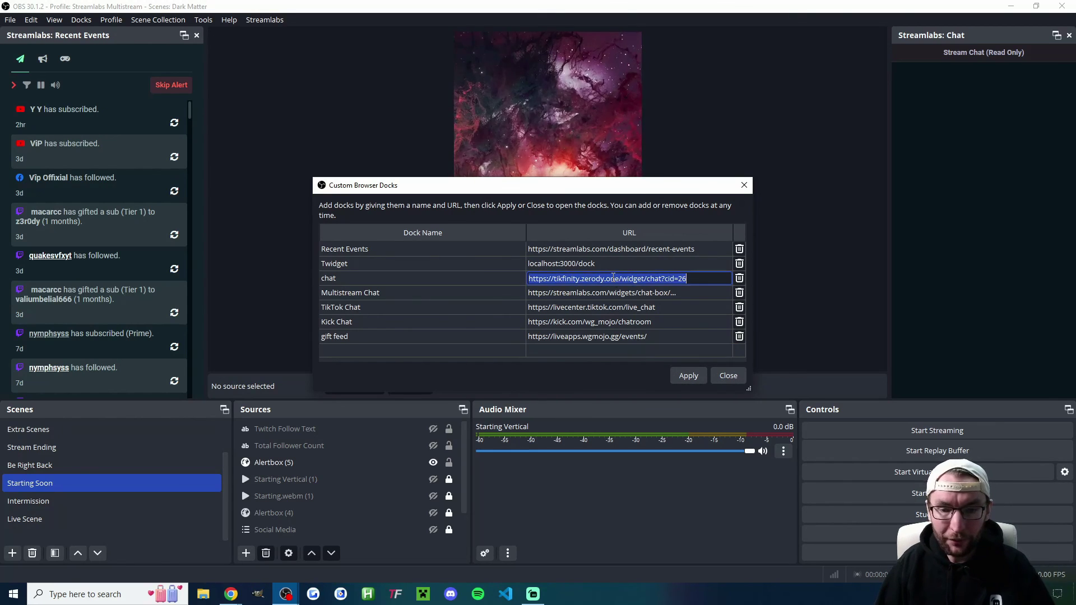